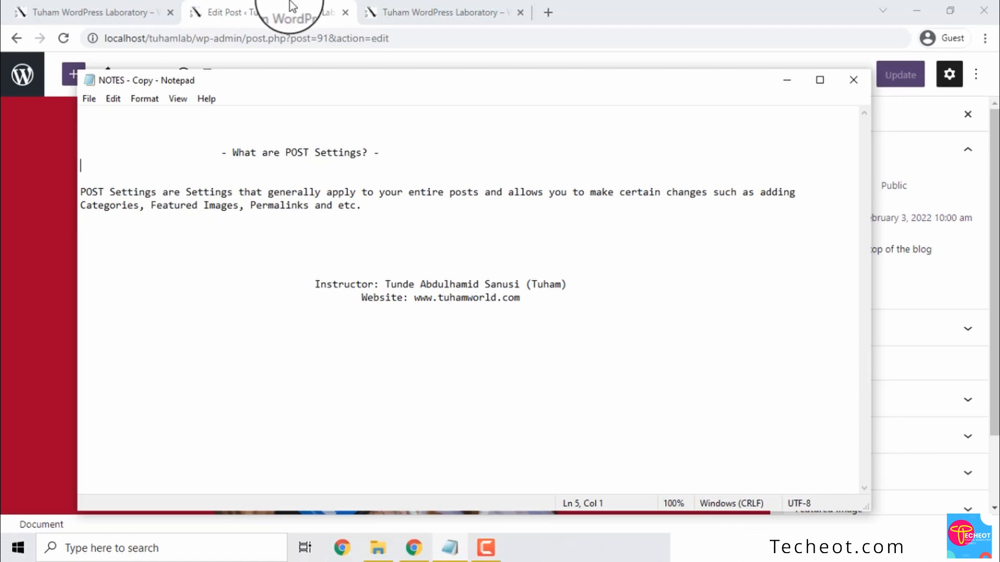
# Review the post-settings note in Notepad and return to the 'Hello, Grab a Coffee!' editor
pyautogui.click(290, 11)
pyautogui.click(365, 258)
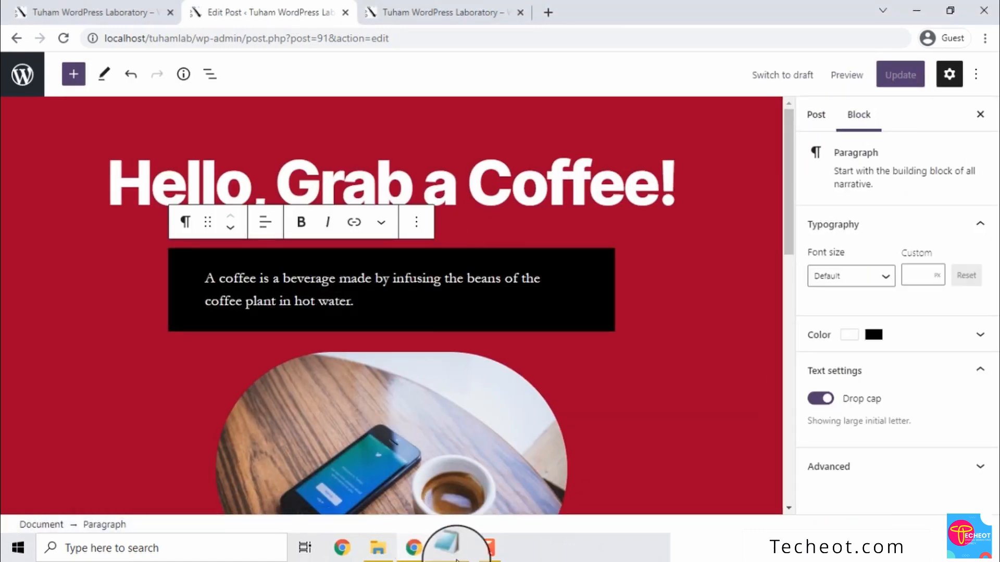
pyautogui.click(449, 547)
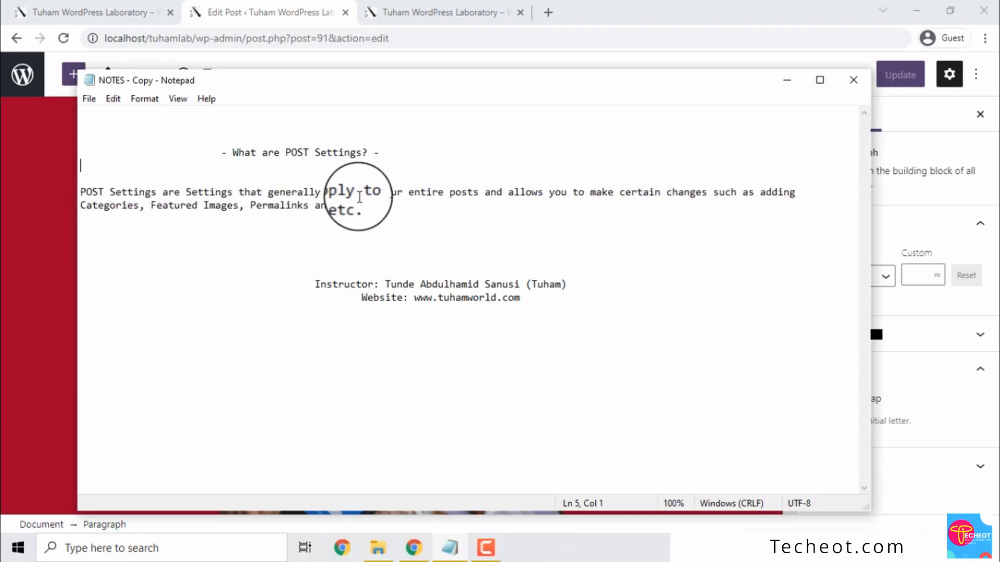
pyautogui.click(296, 5)
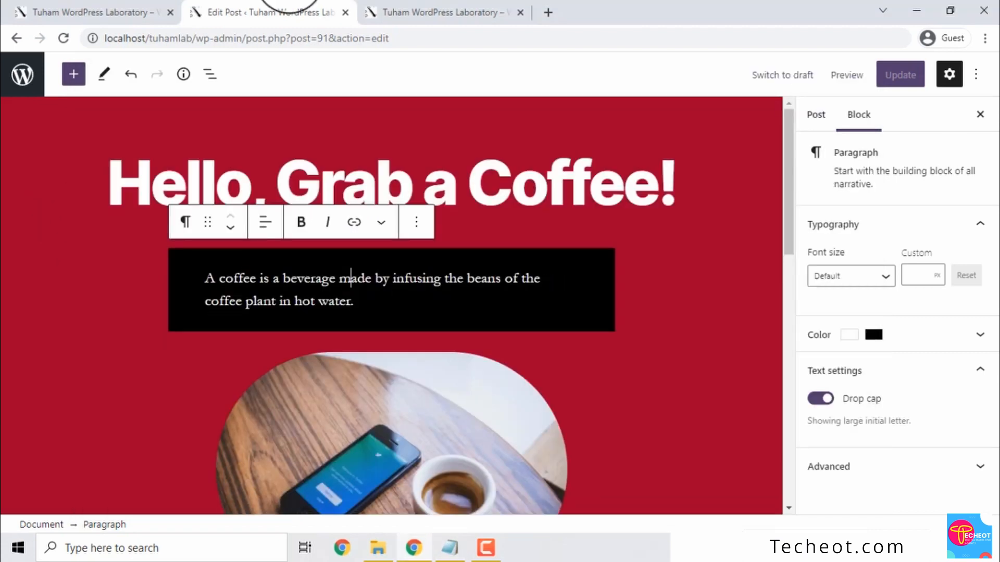
# Deselect the paragraph and reopen the sidebar on the Post tab to show Status & visibility
pyautogui.click(513, 198)
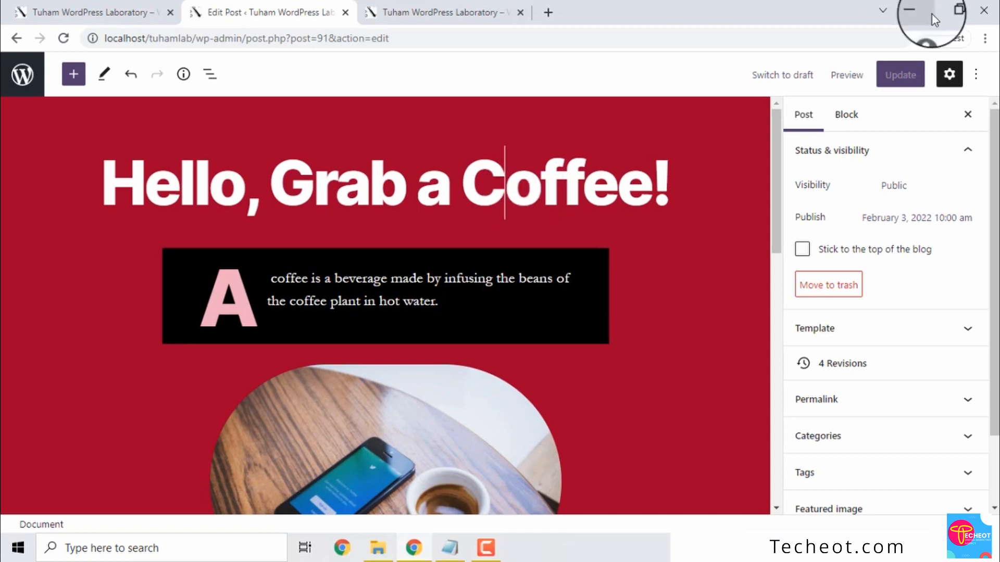
pyautogui.click(950, 78)
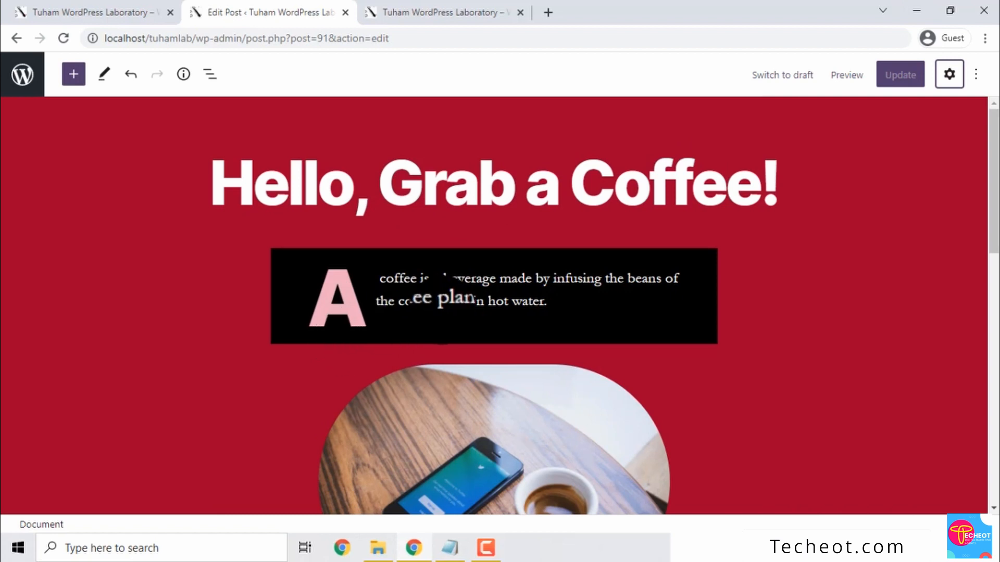
pyautogui.click(950, 78)
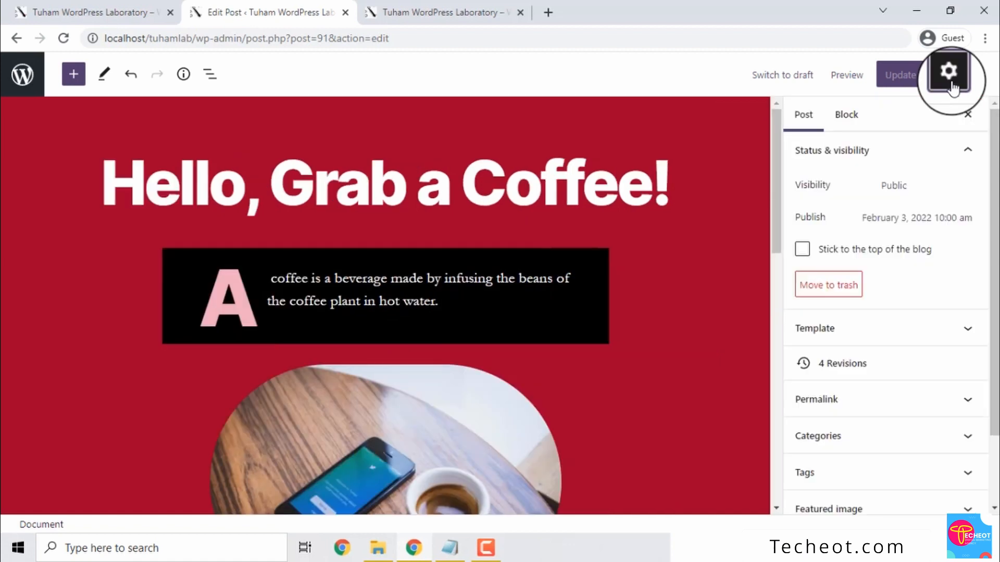
pyautogui.click(804, 116)
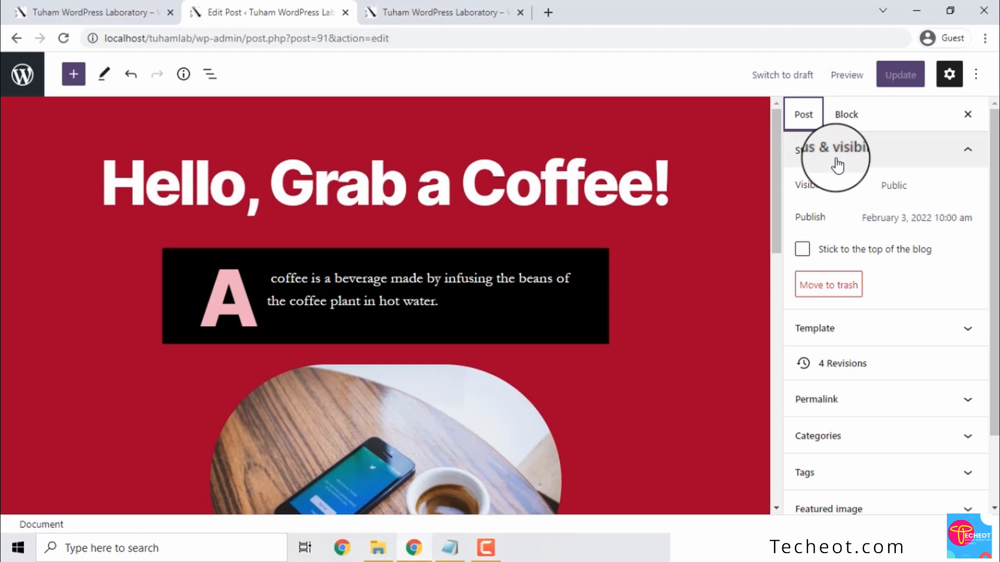
# Set the post's visibility to Password Protected with a password and update the post
pyautogui.click(901, 188)
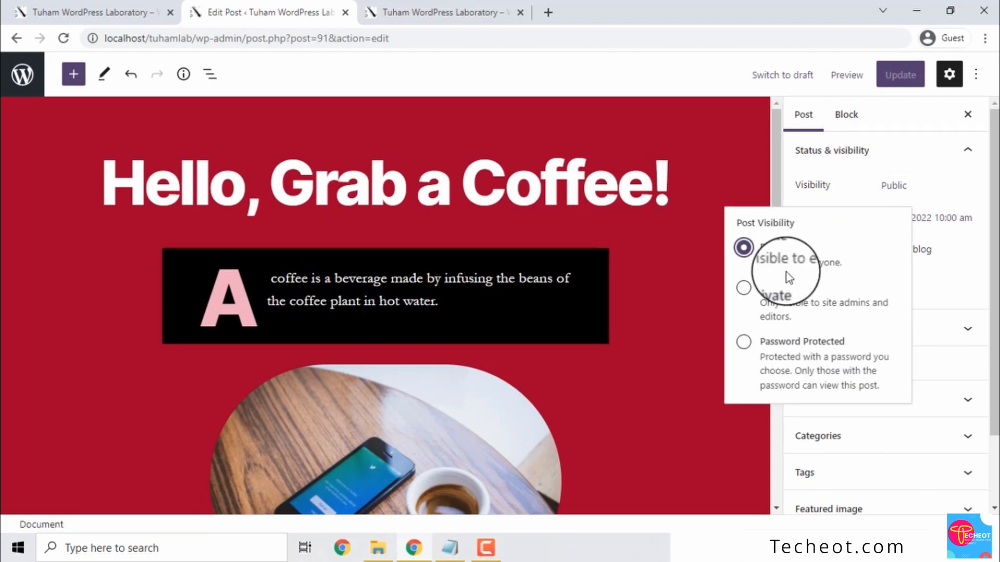
pyautogui.click(743, 292)
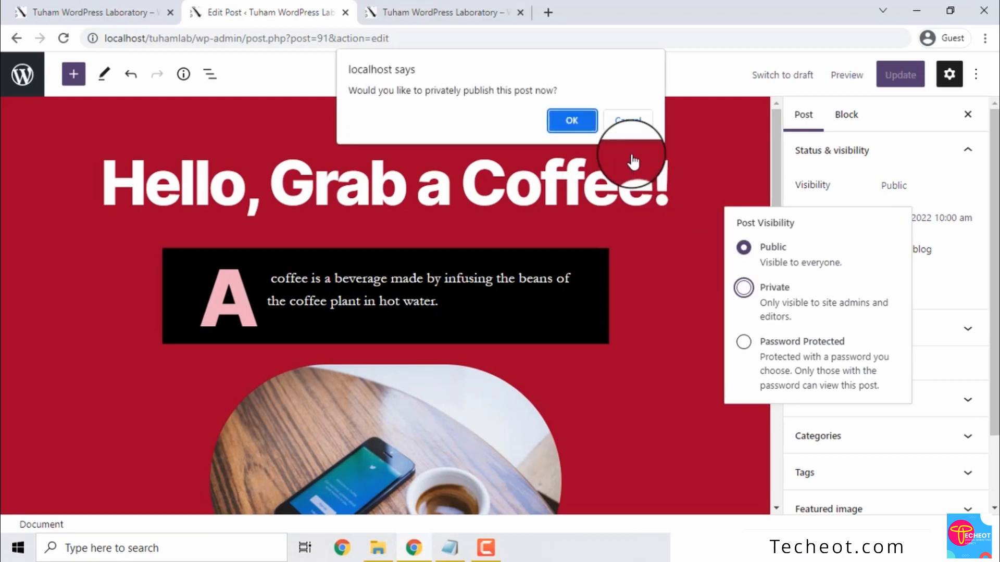
pyautogui.click(628, 121)
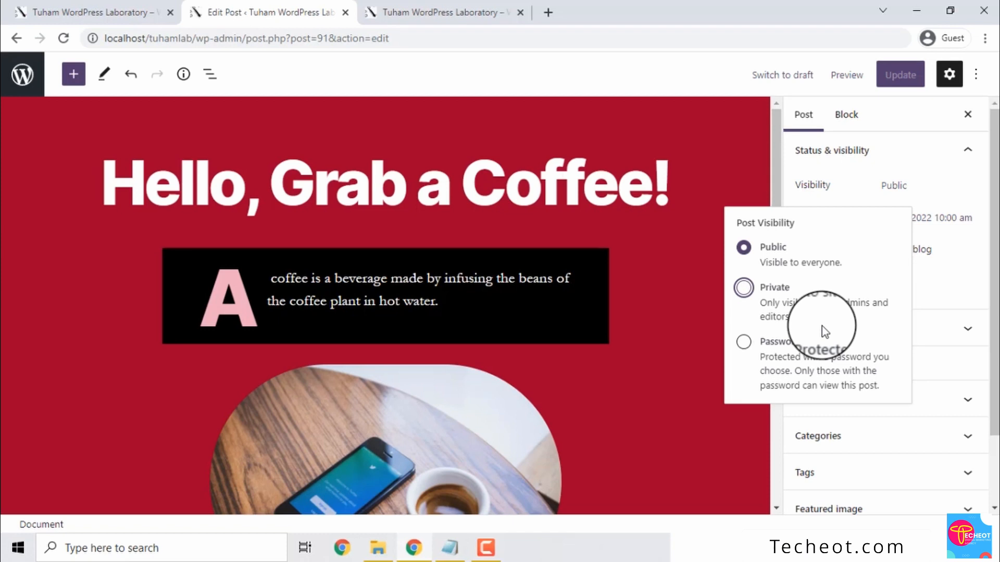
pyautogui.click(745, 343)
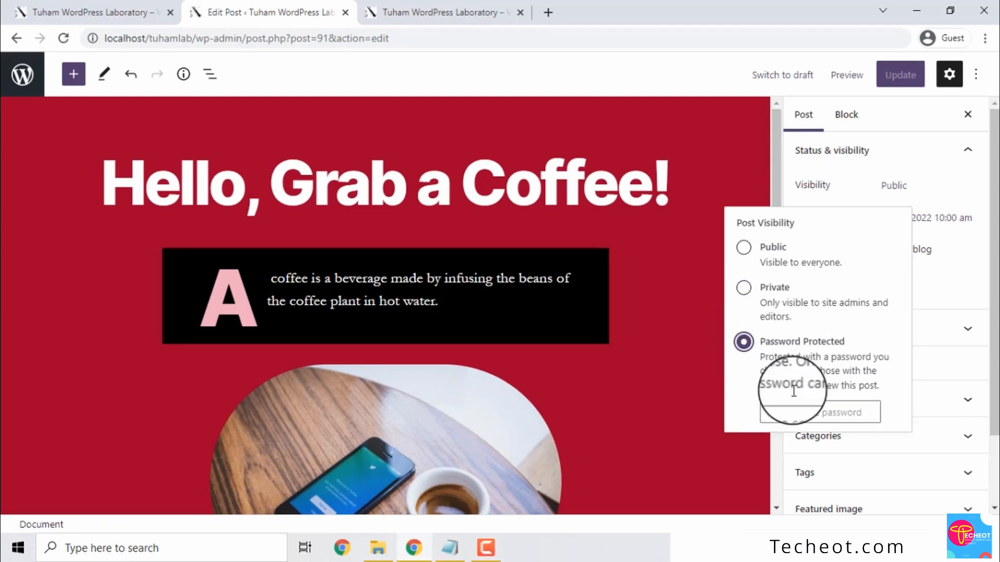
pyautogui.click(786, 412)
pyautogui.write('helloworld')
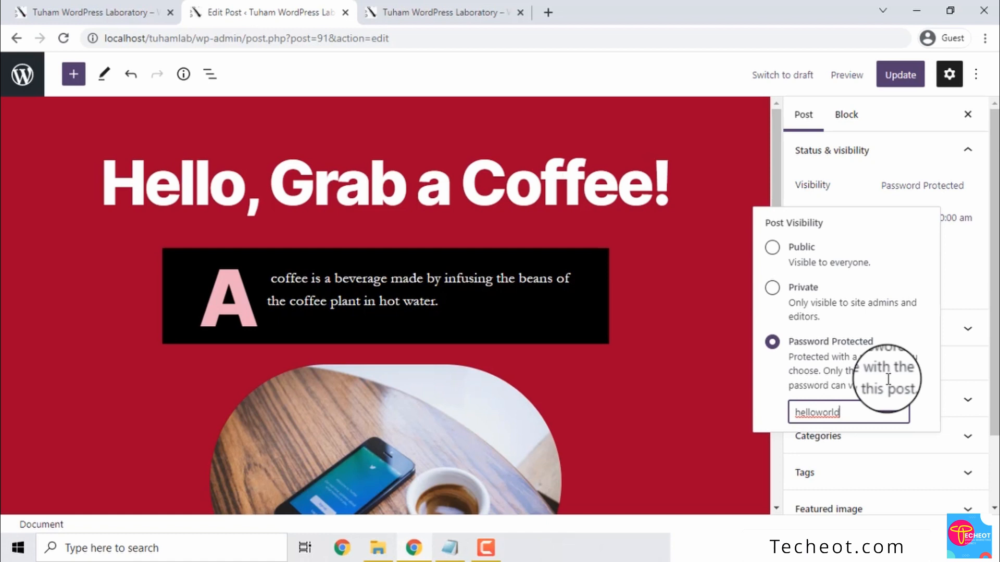
pyautogui.click(905, 75)
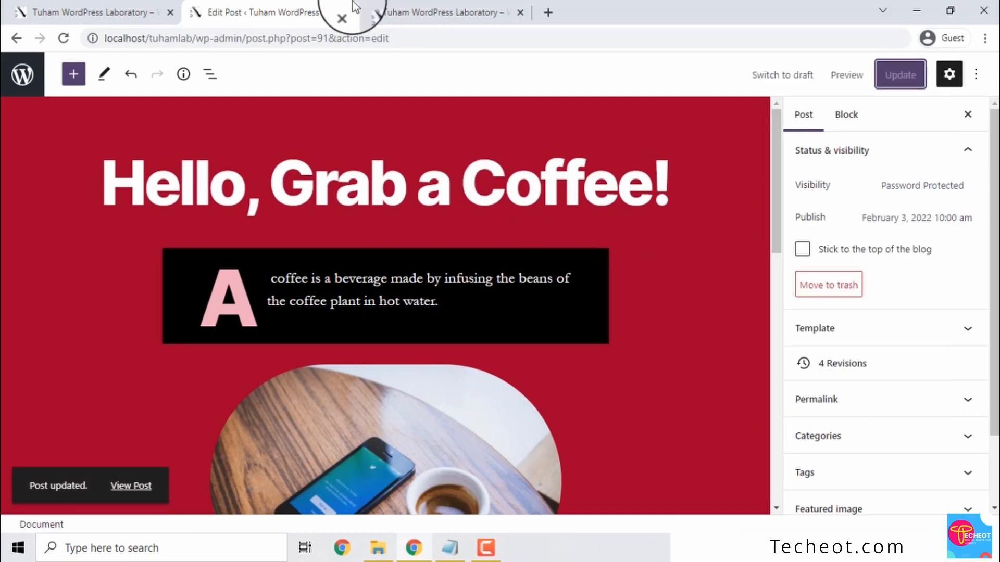
# Open the live post from the View Post link in a new browser tab
pyautogui.click(367, 12)
pyautogui.click(286, 10)
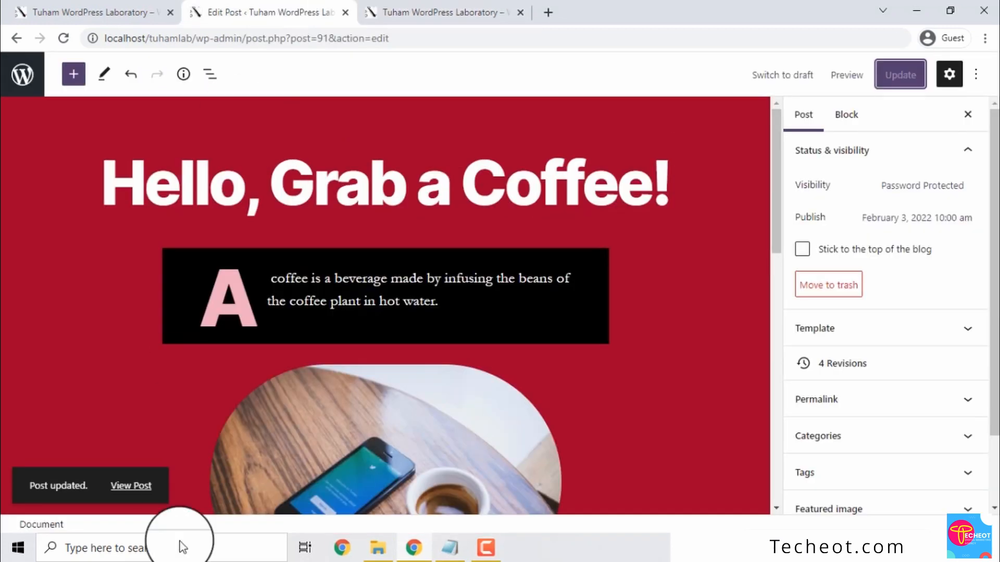
pyautogui.rightClick(132, 488)
pyautogui.click(206, 365)
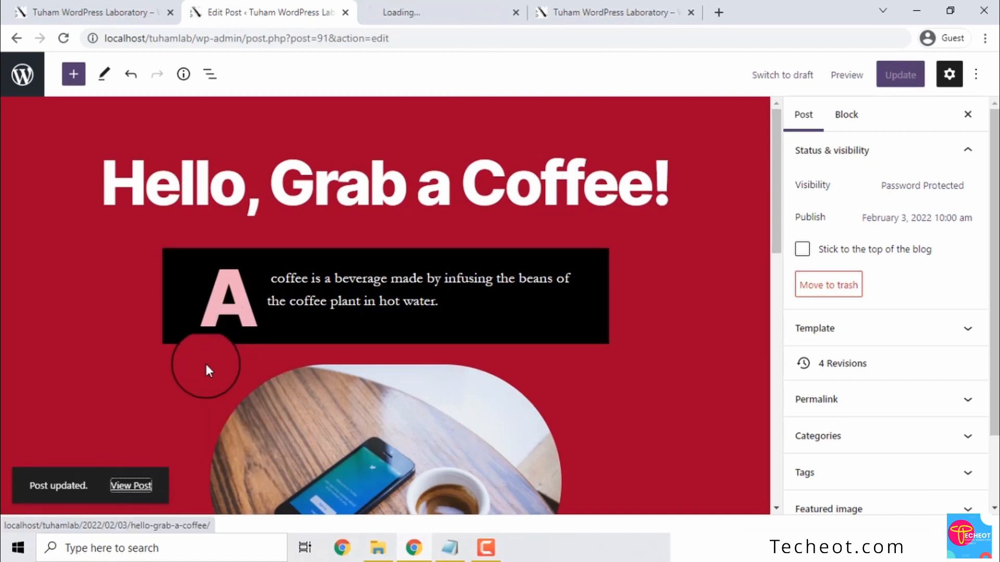
# On the live post tab, enter the password in the protection form and submit it
pyautogui.click(447, 12)
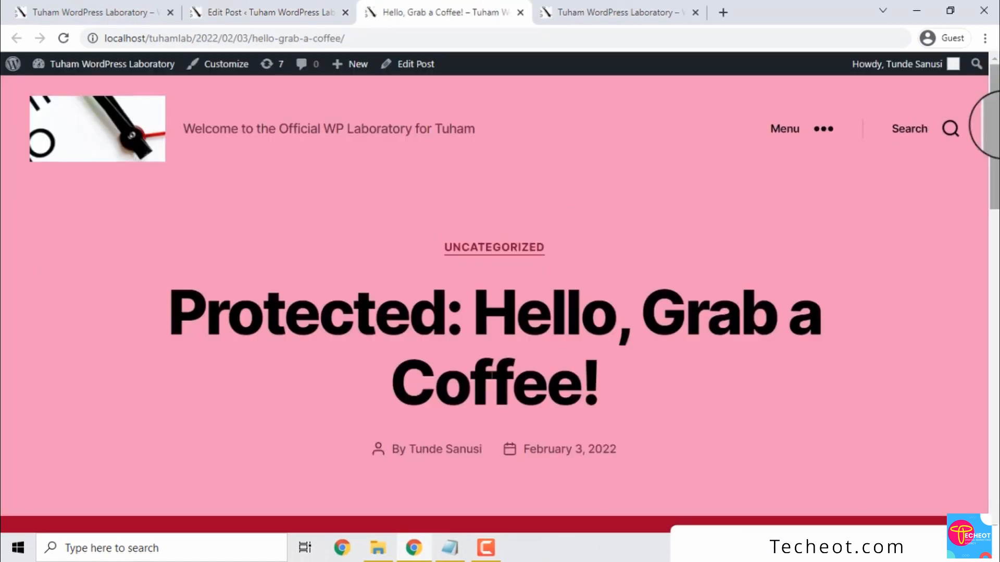
pyautogui.moveTo(992, 125); pyautogui.dragTo(998, 187)
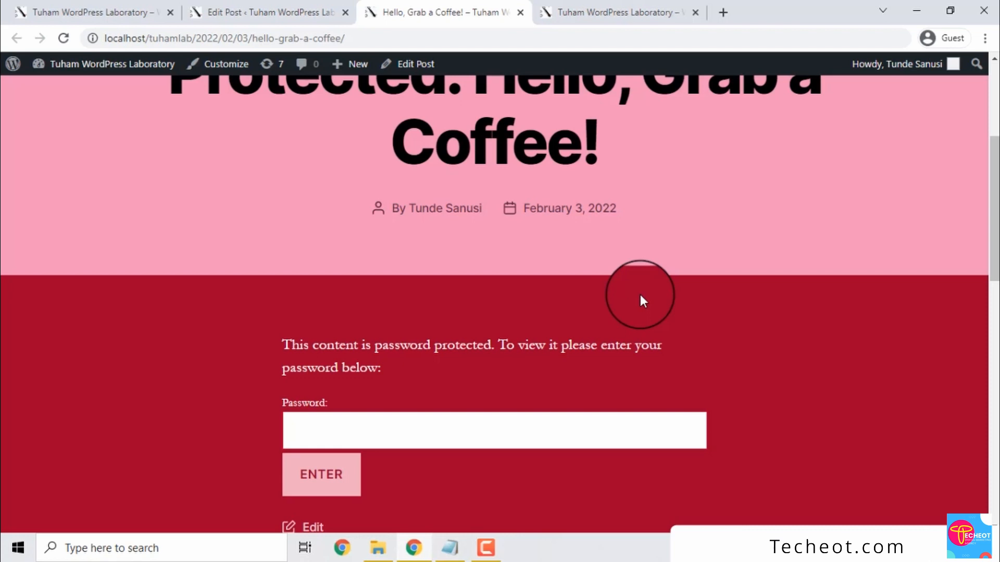
pyautogui.click(417, 420)
pyautogui.write('•••••••••••')
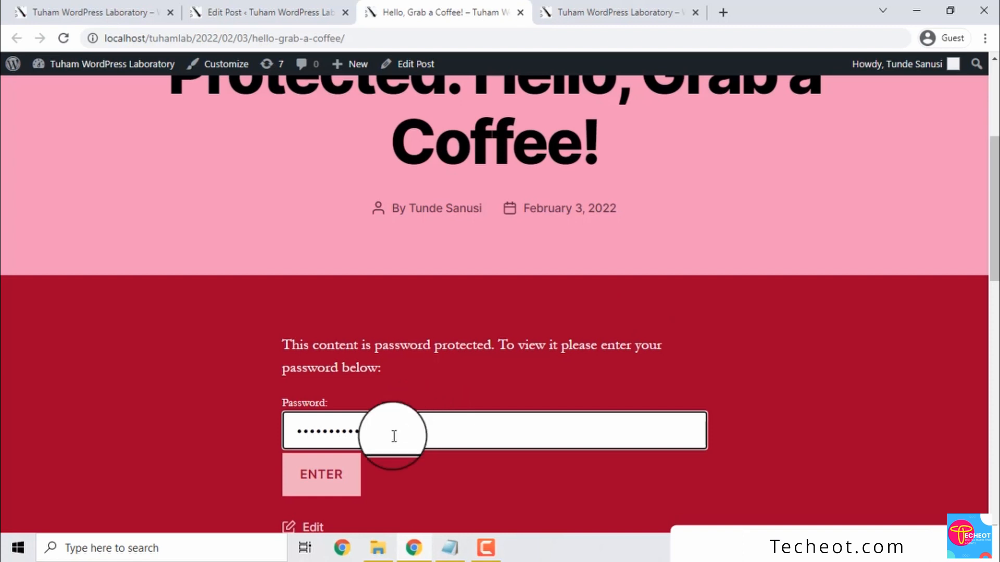
pyautogui.click(321, 474)
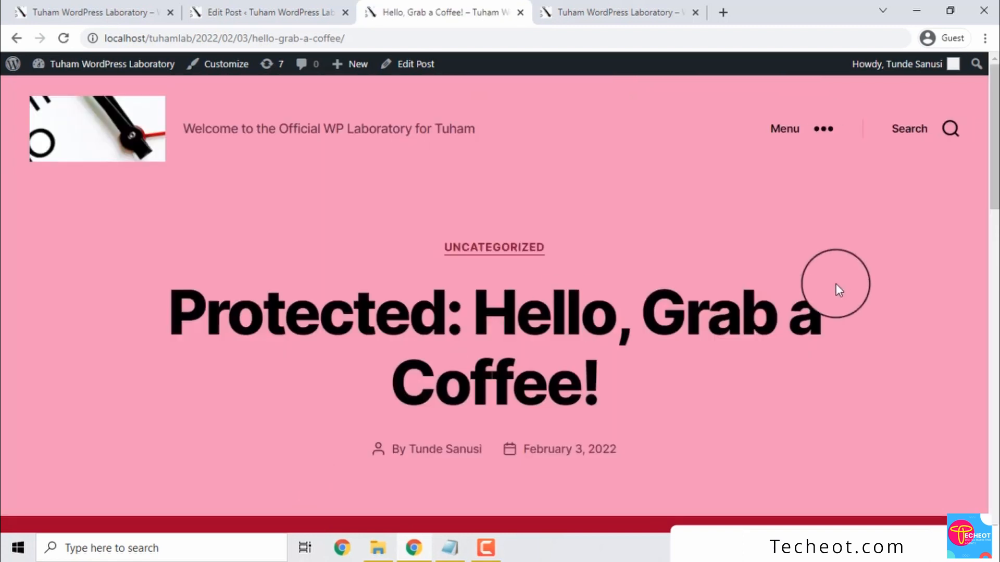
# Re-enter the correct password to unlock the coffee post, then return to the editor
pyautogui.moveTo(993, 152); pyautogui.dragTo(994, 286)
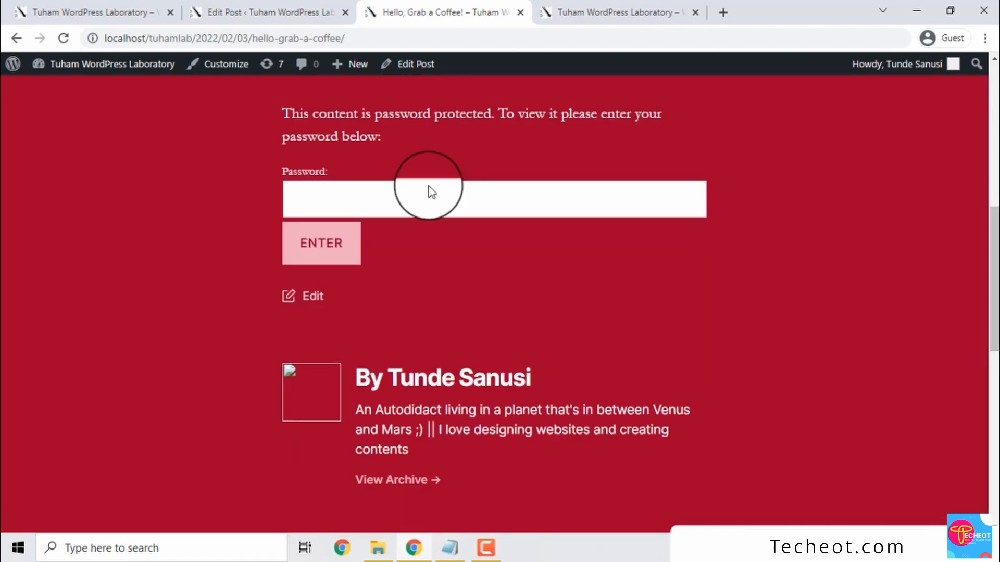
pyautogui.click(370, 213)
pyautogui.write('••••••••••')
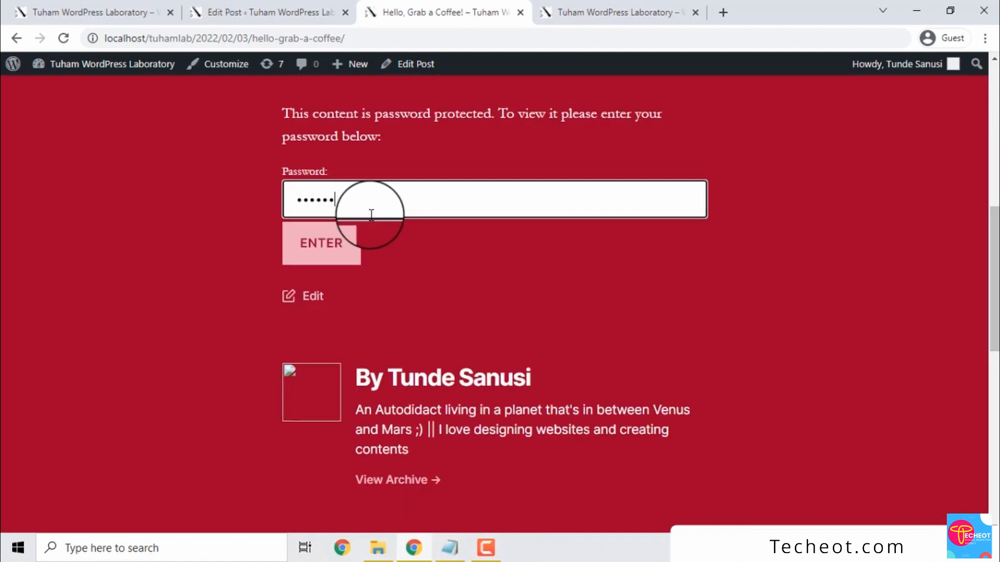
pyautogui.hotkey('ctrl', 'a')
pyautogui.write('•••••••••')
pyautogui.press('Return')
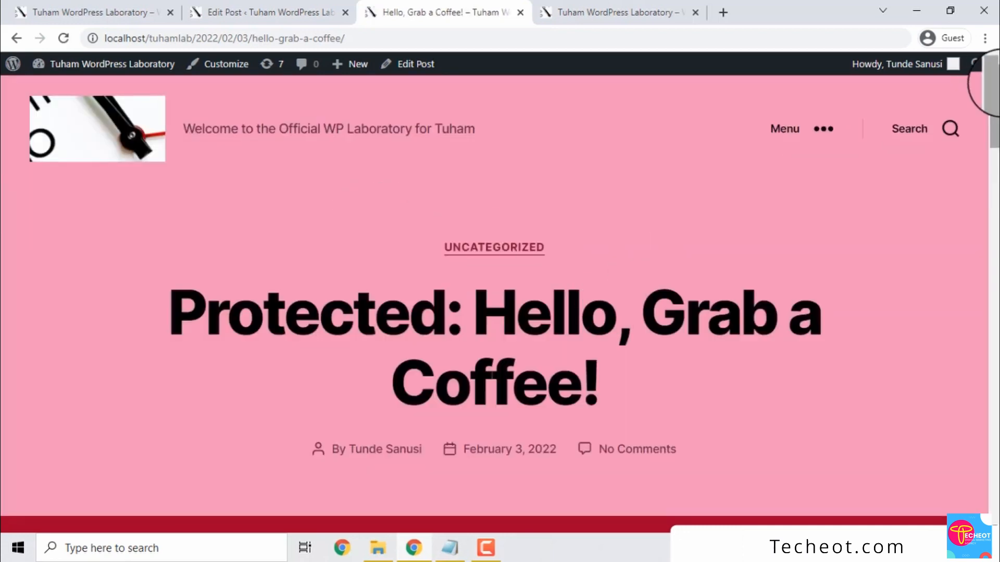
pyautogui.moveTo(994, 125); pyautogui.dragTo(998, 181)
pyautogui.click(234, 10)
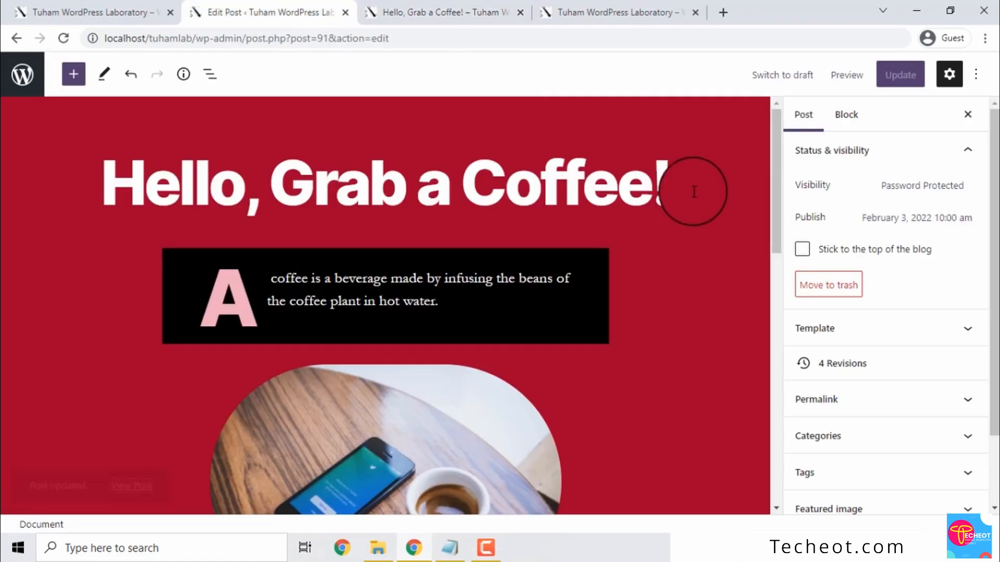
# Switch the post's visibility from Password Protected back to Public
pyautogui.click(910, 192)
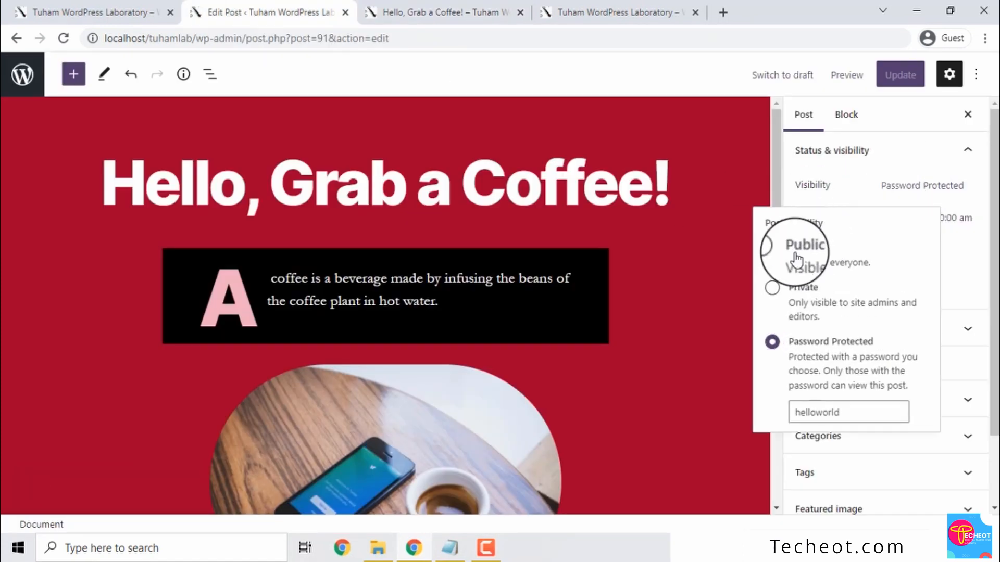
pyautogui.click(795, 258)
pyautogui.click(853, 187)
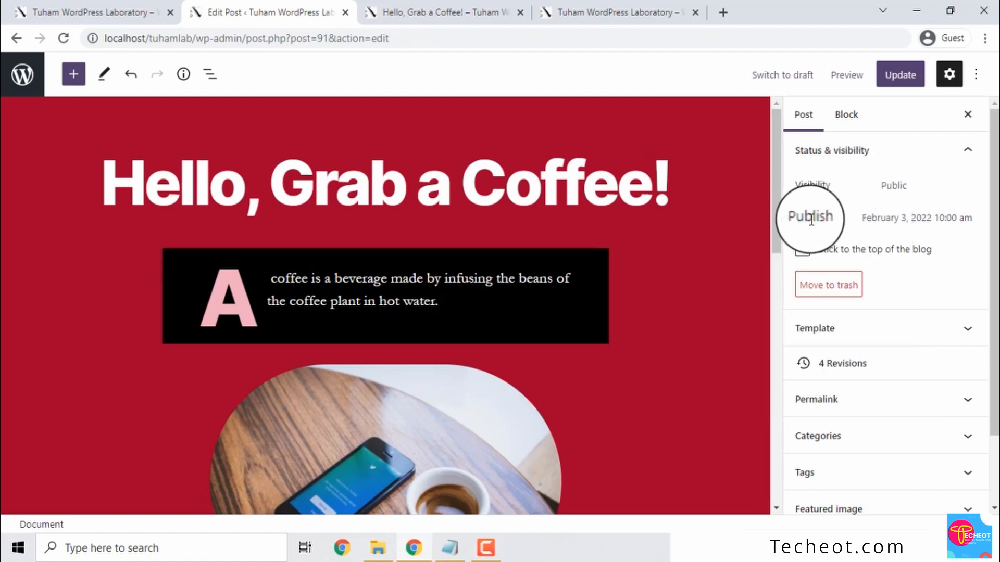
# Change the publish day to 5 so the date reads February 5, 2022, 10:00 am
pyautogui.click(871, 229)
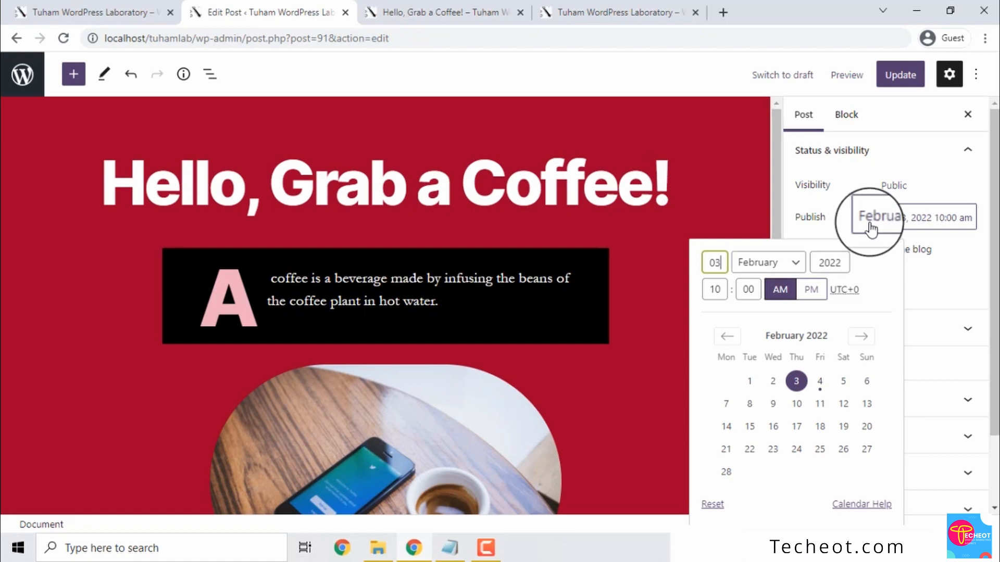
pyautogui.doubleClick(716, 262)
pyautogui.write('20')
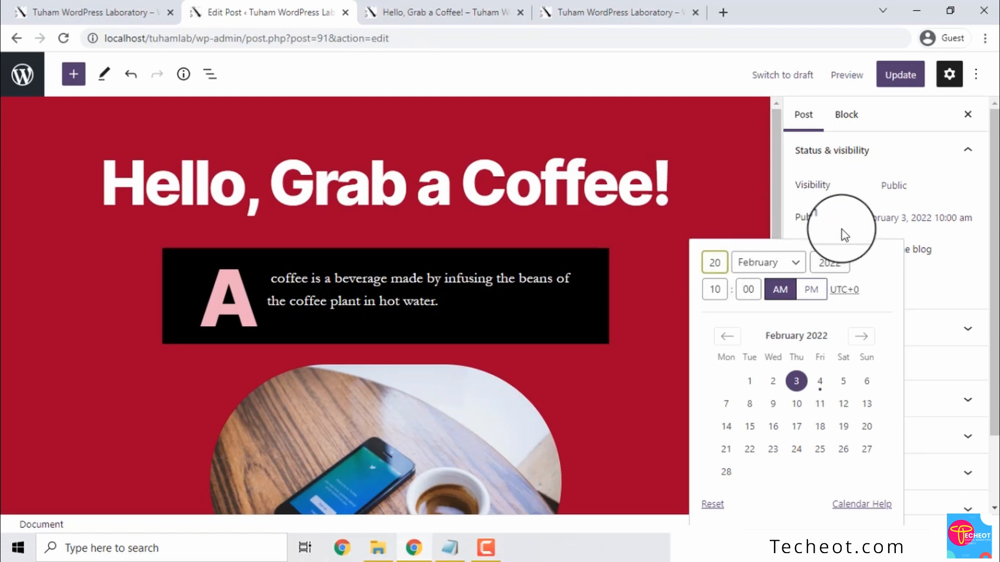
pyautogui.click(780, 290)
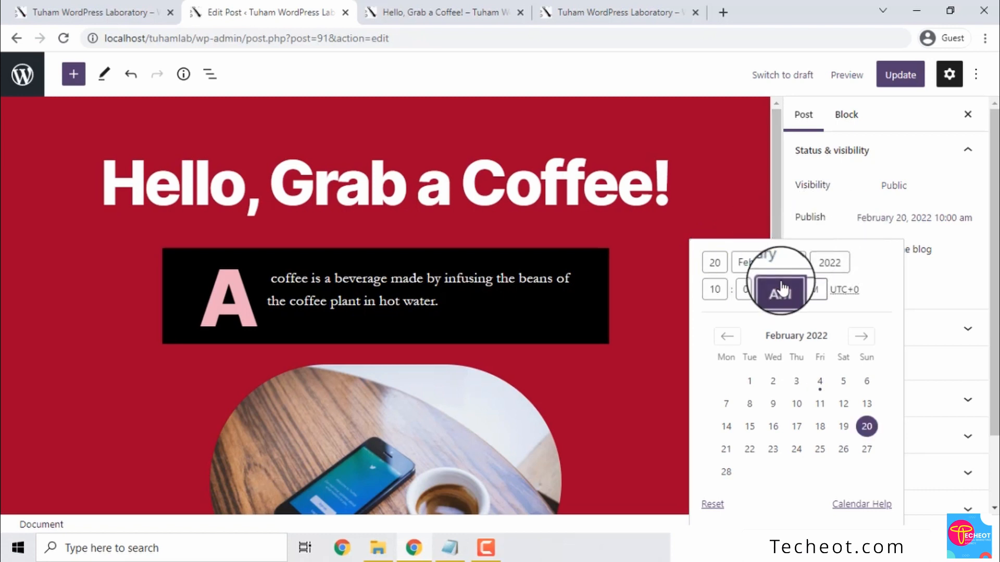
pyautogui.click(837, 220)
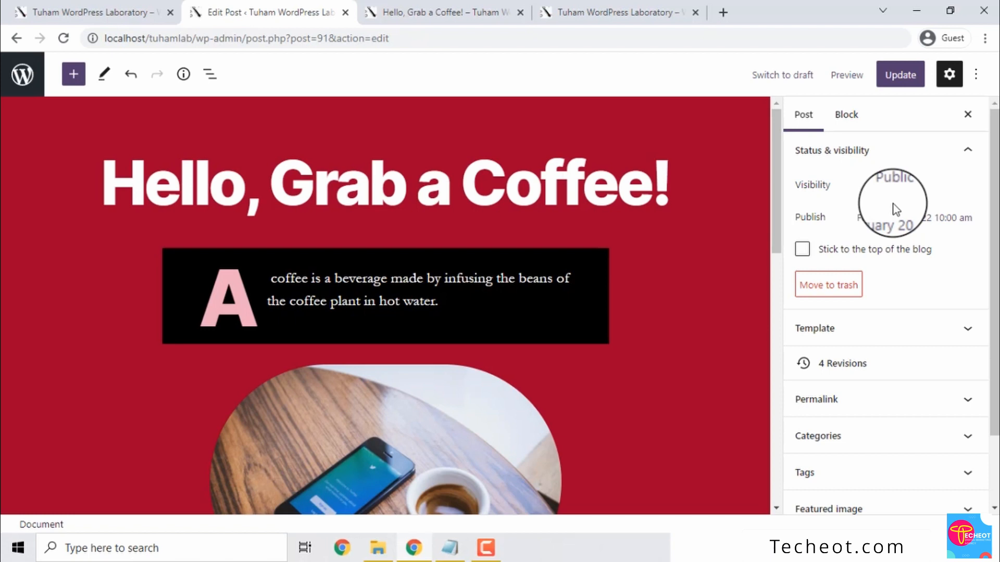
pyautogui.click(880, 218)
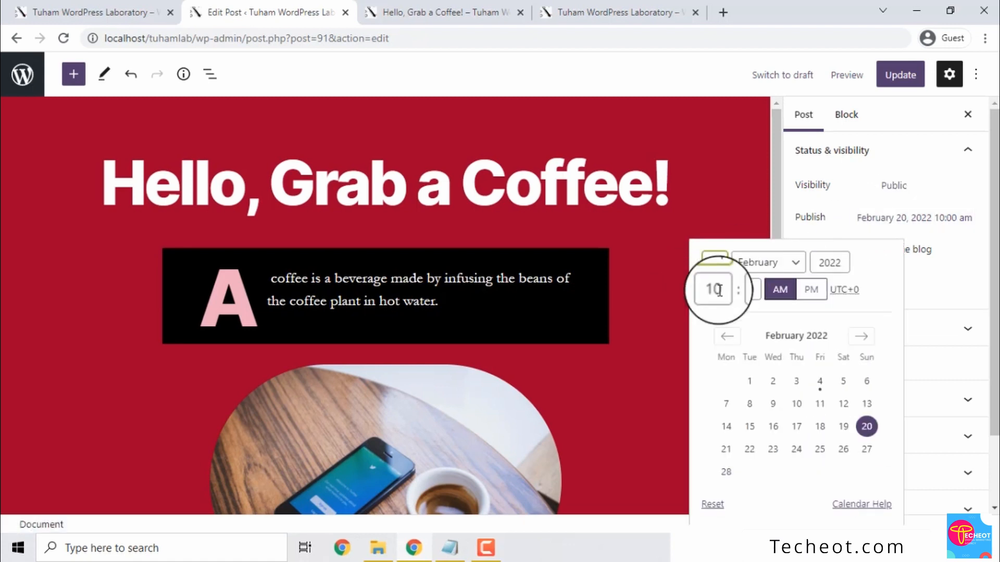
pyautogui.moveTo(726, 265); pyautogui.dragTo(706, 266)
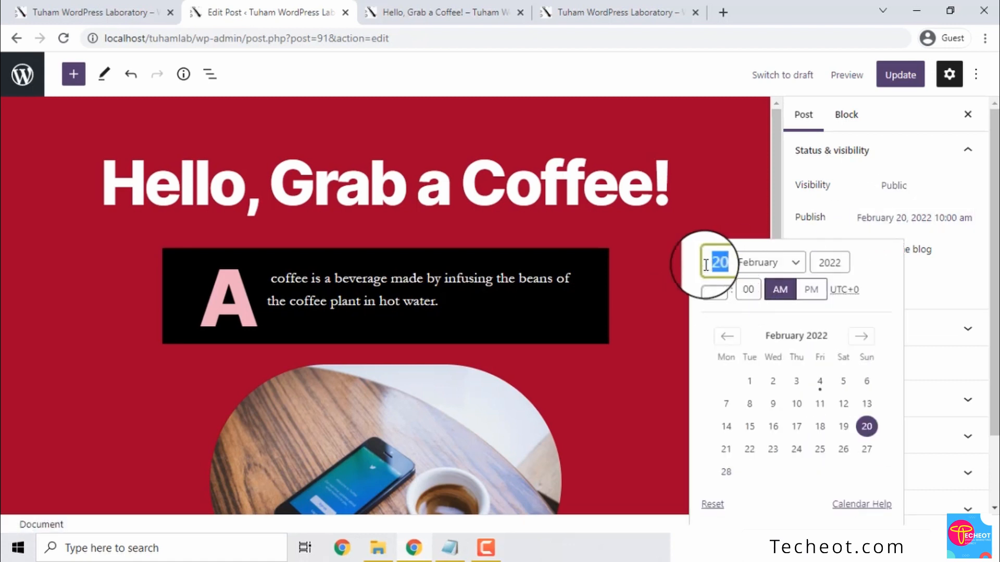
pyautogui.write('5')
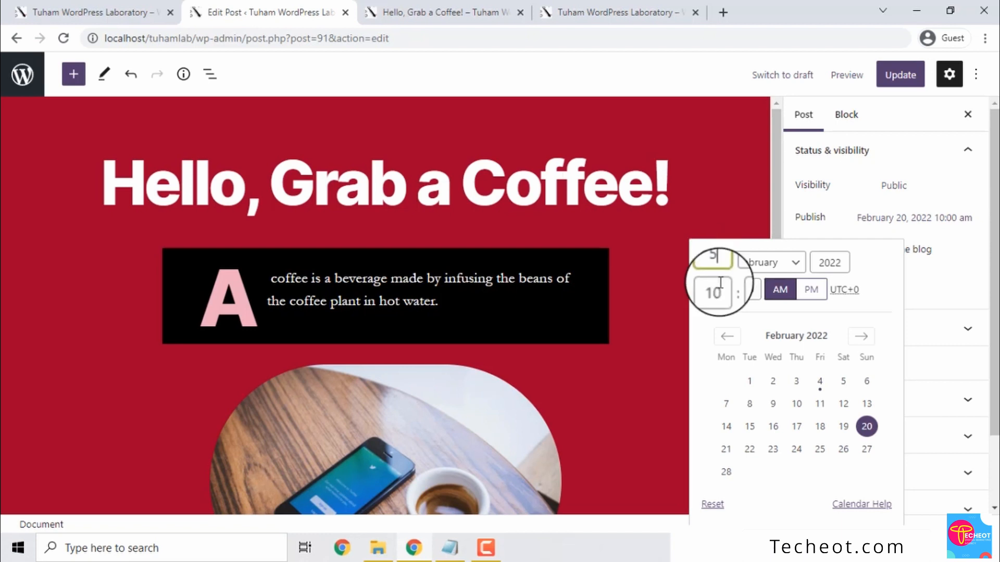
pyautogui.doubleClick(809, 228)
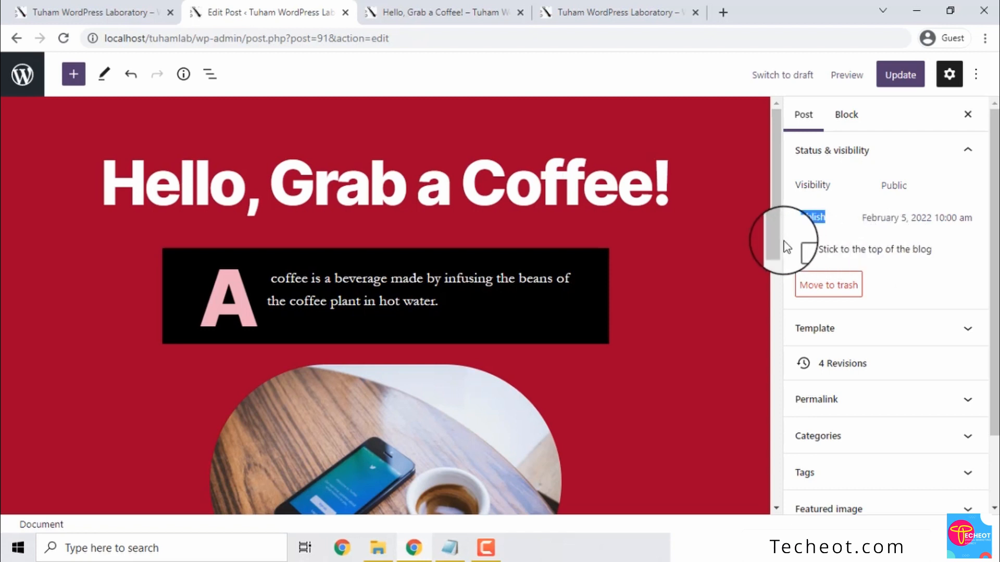
# Tick 'Stick to the top of the blog' in the Status & visibility panel
pyautogui.click(802, 249)
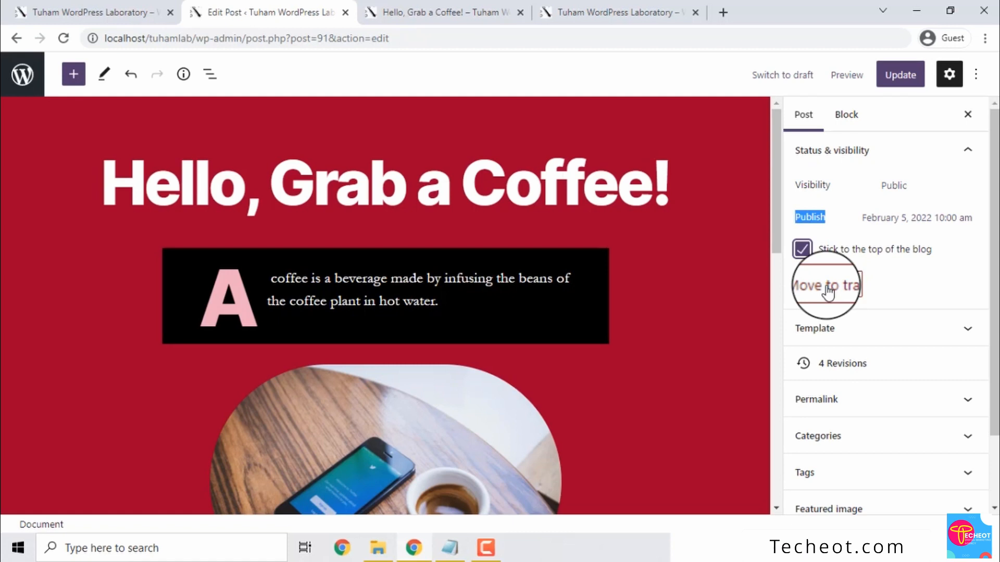
pyautogui.scroll(-2, 981, 261)
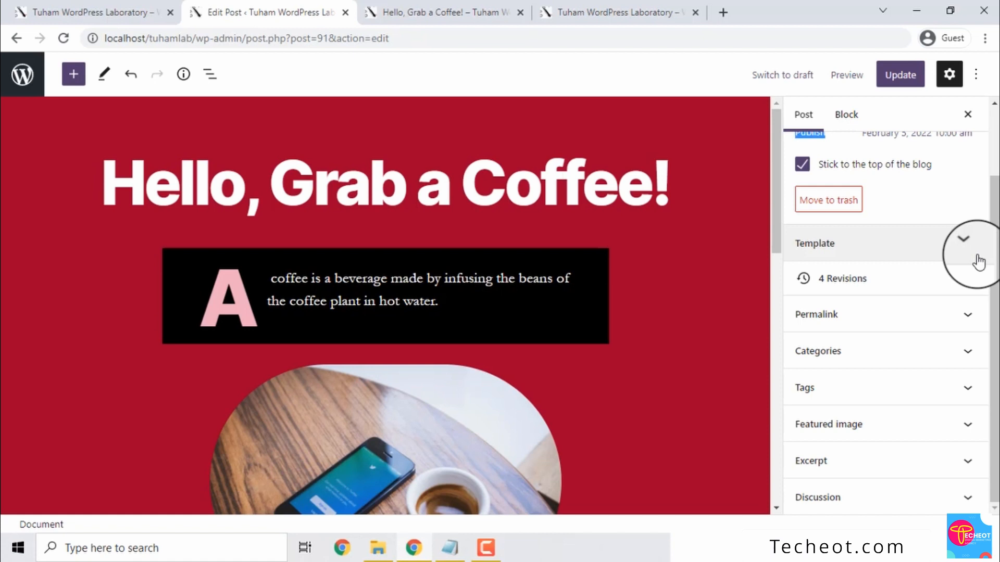
# Replace the URL slug in the Permalink panel with grab-a-coffee
pyautogui.click(899, 313)
pyautogui.scroll(-1, 982, 276)
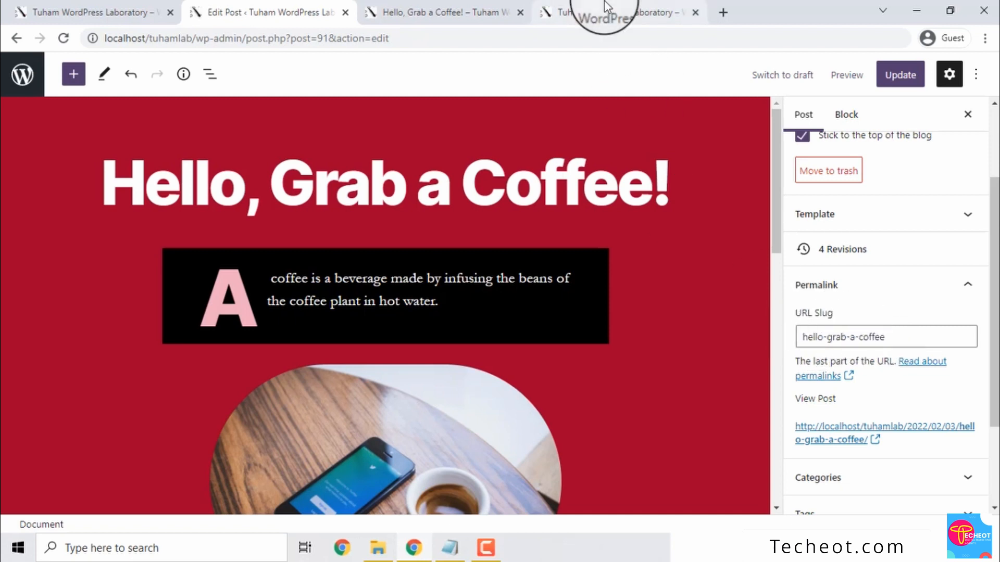
pyautogui.click(585, 12)
pyautogui.click(461, 13)
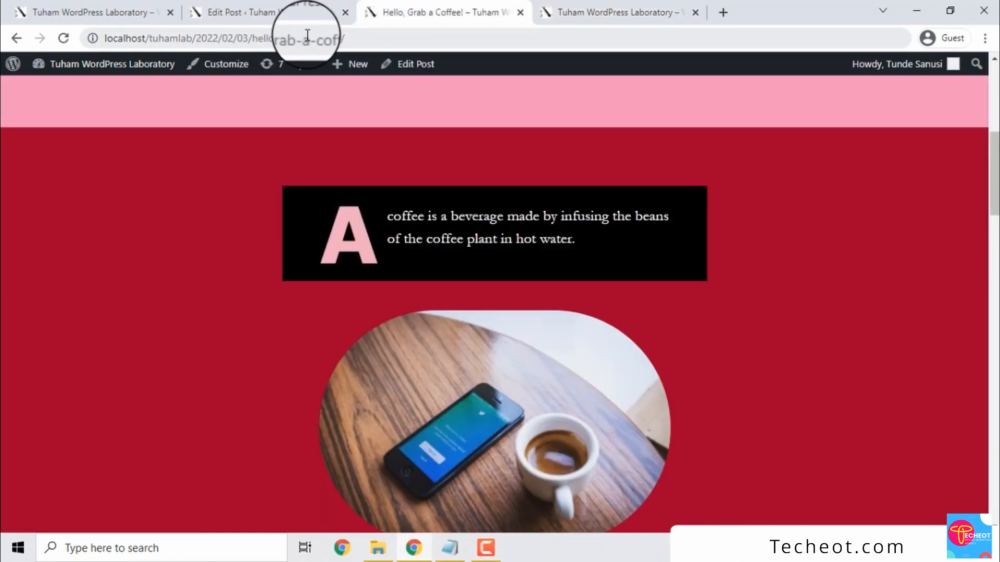
pyautogui.click(291, 4)
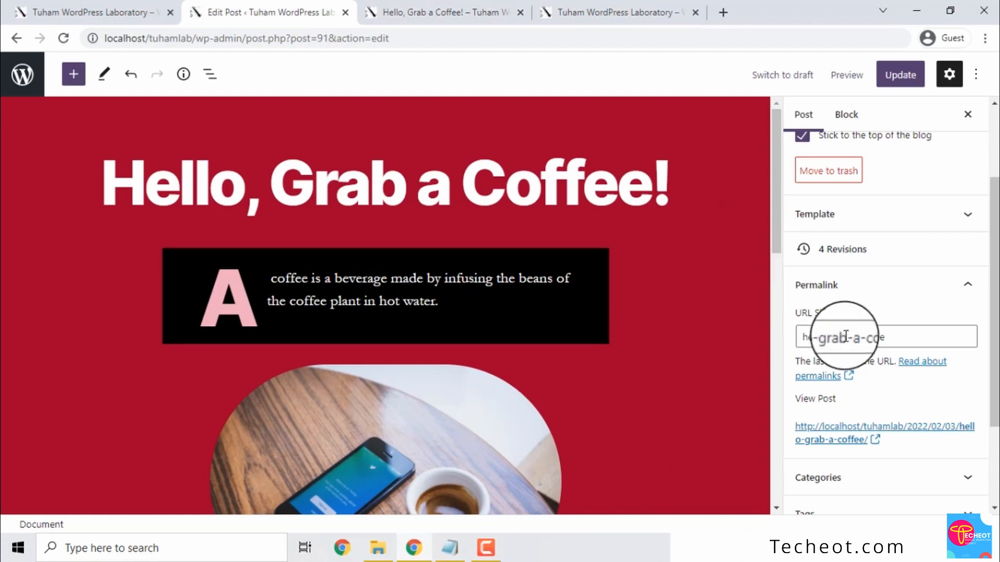
pyautogui.tripleClick(865, 337)
pyautogui.write('gra')
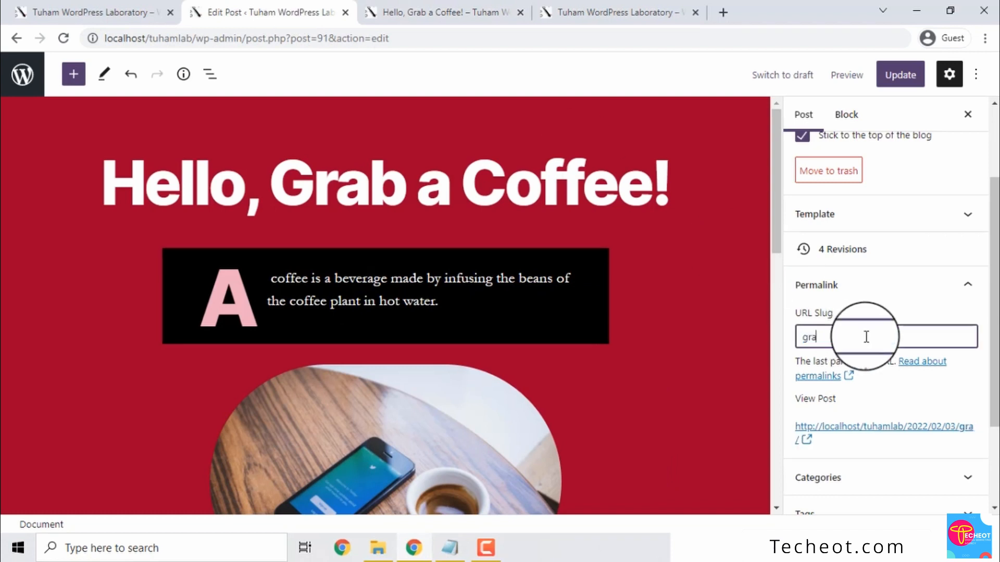
pyautogui.write('b-a-coffeee')
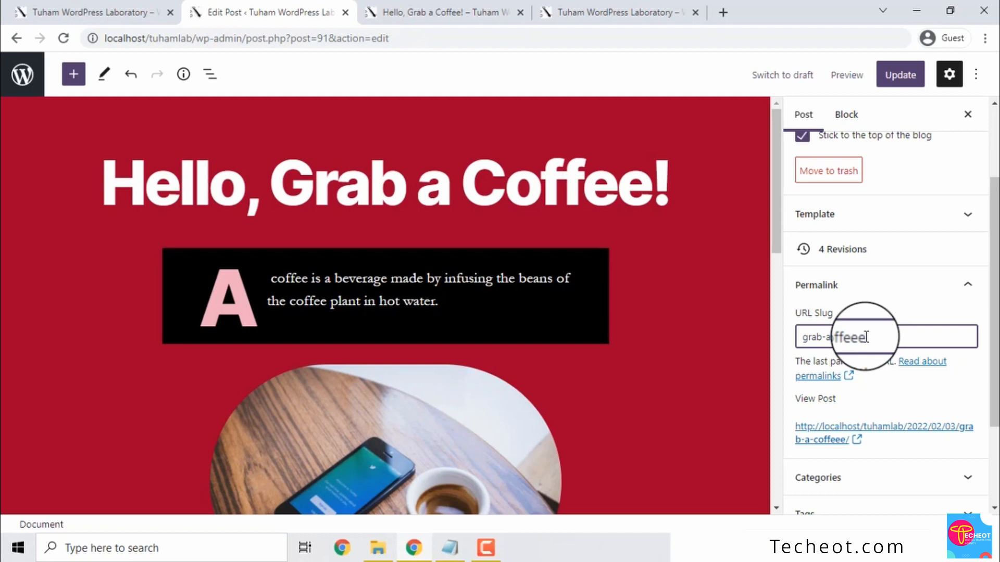
pyautogui.press('BackSpace')
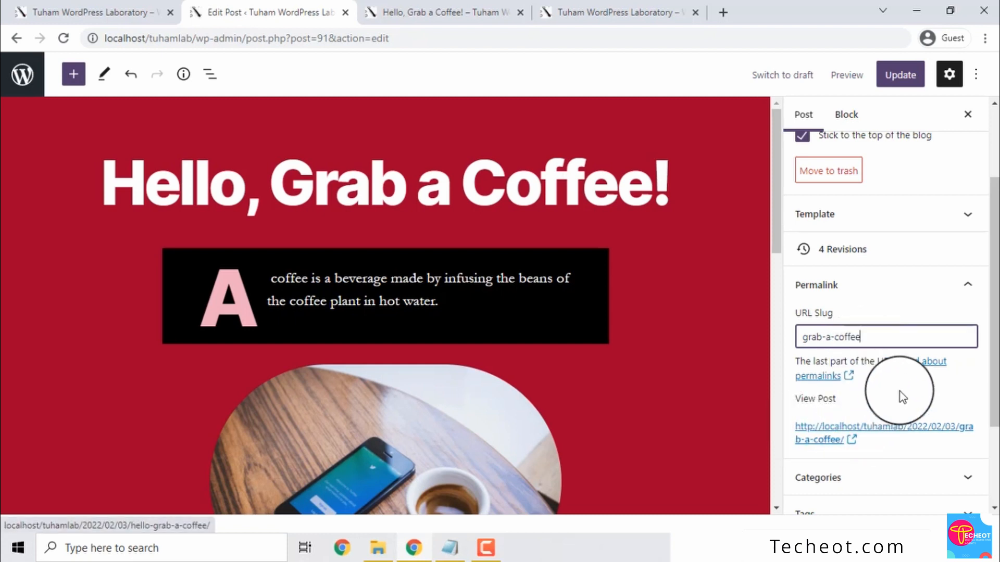
pyautogui.moveTo(993, 311)
pyautogui.mouseDown()
pyautogui.moveTo(993, 351)
pyautogui.moveTo(993, 318)
pyautogui.mouseUp()
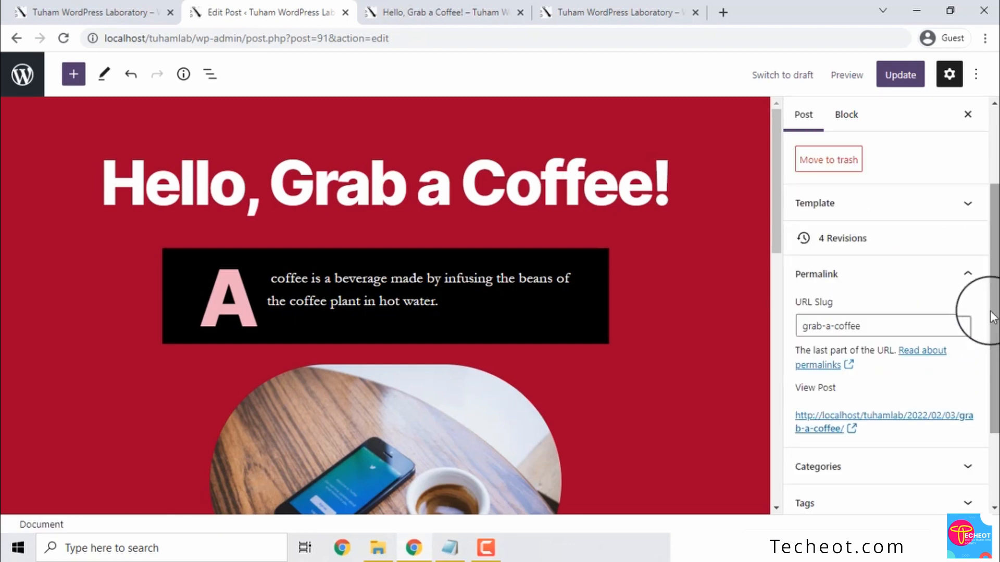
# Expand the Categories panel and untick Uncategorized for the post
pyautogui.click(965, 274)
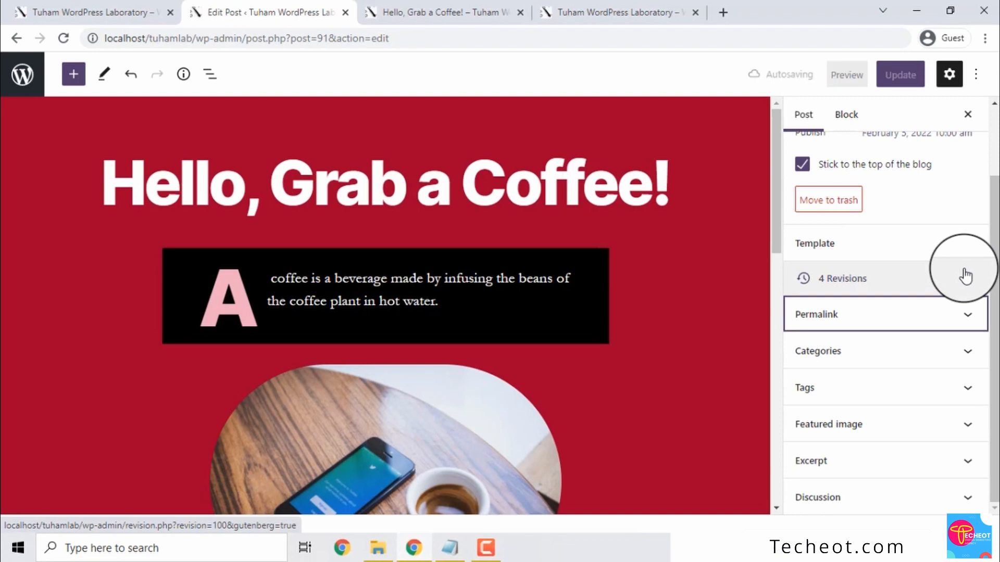
pyautogui.click(966, 356)
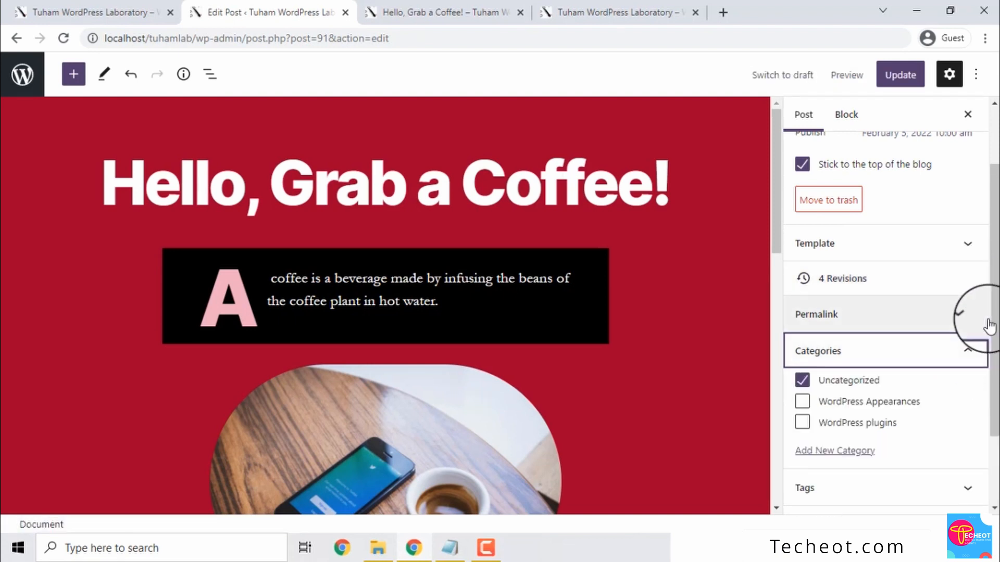
pyautogui.moveTo(995, 322); pyautogui.dragTo(995, 362)
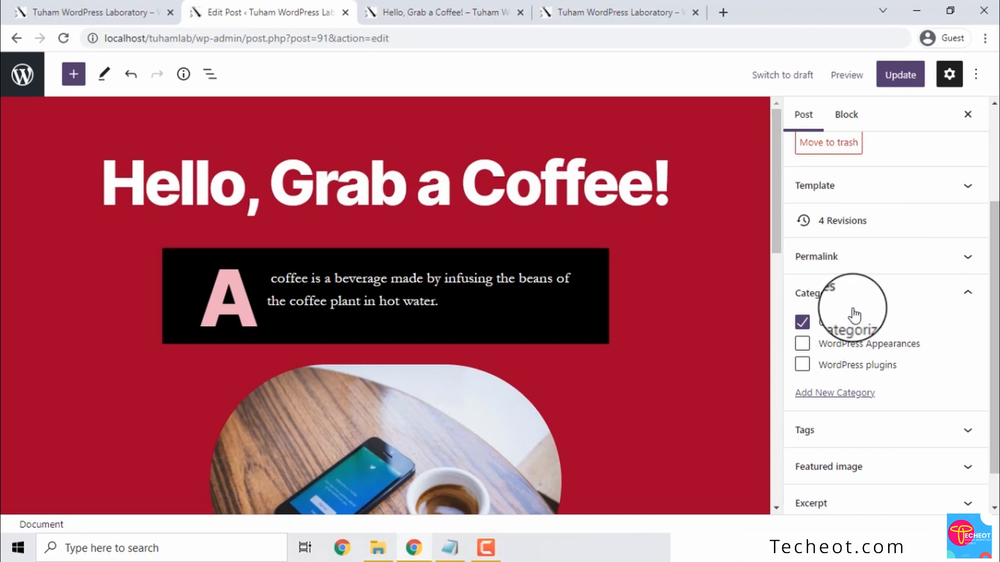
pyautogui.click(802, 323)
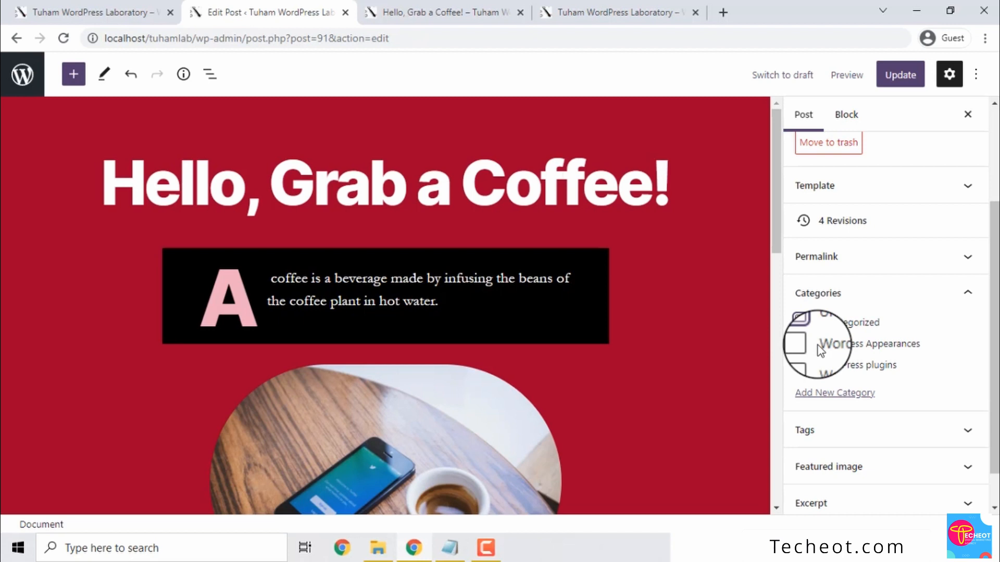
# Add a new Miscellaneous category assigned to the post and collapse Categories
pyautogui.click(833, 393)
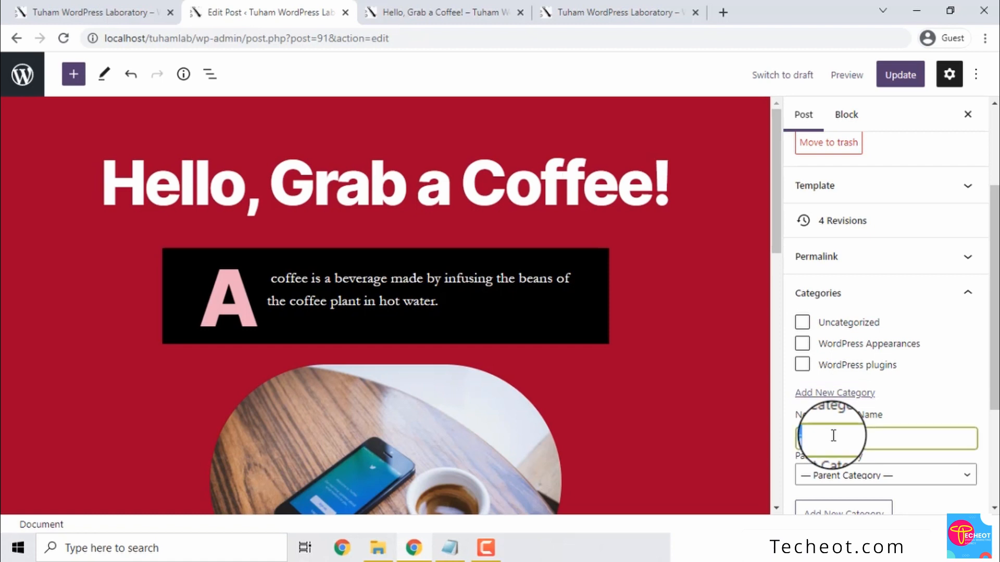
pyautogui.write('liscellaneous')
pyautogui.scroll(-1, 982, 397)
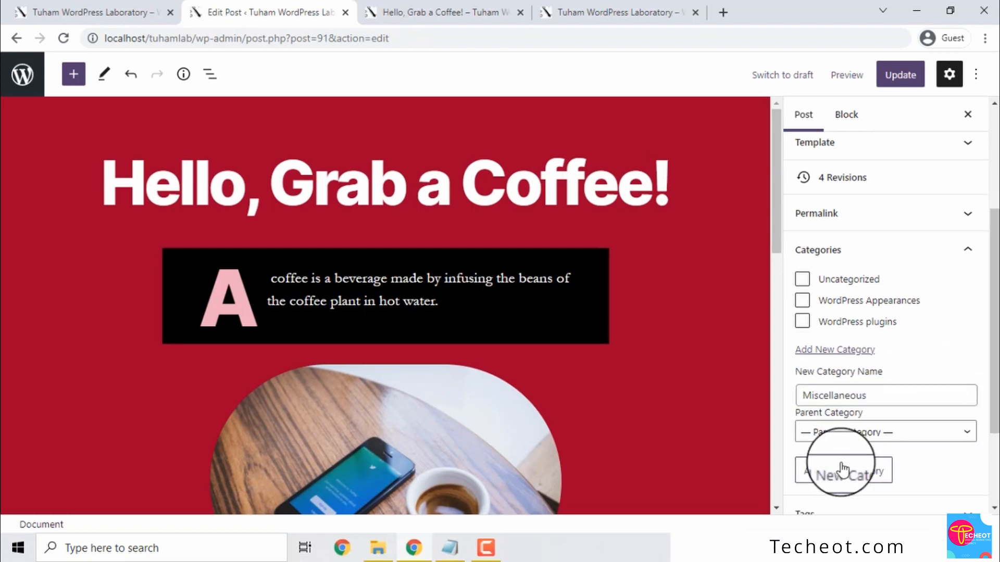
pyautogui.click(843, 468)
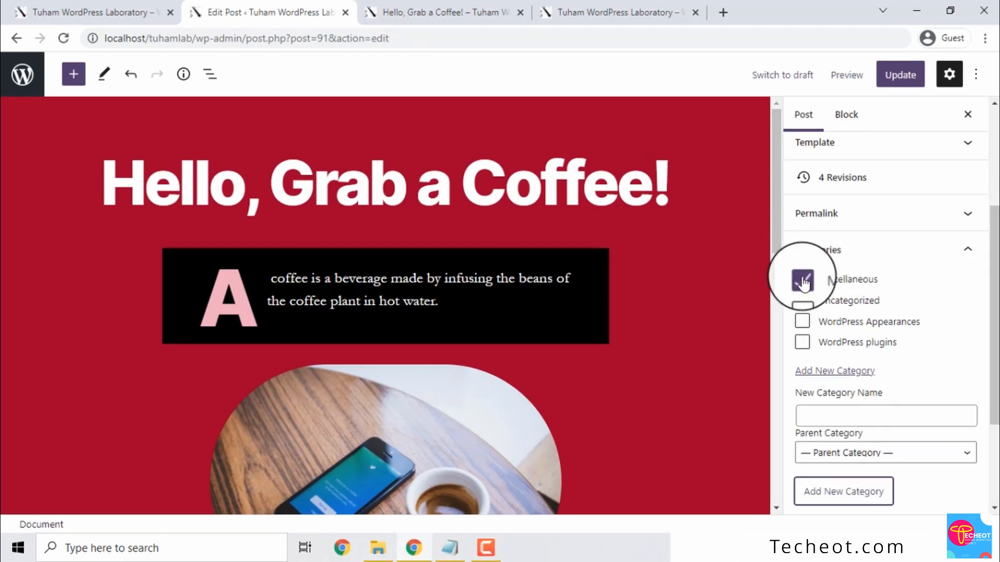
pyautogui.moveTo(984, 319)
pyautogui.mouseDown()
pyautogui.moveTo(984, 339)
pyautogui.moveTo(995, 317)
pyautogui.mouseUp()
pyautogui.click(967, 263)
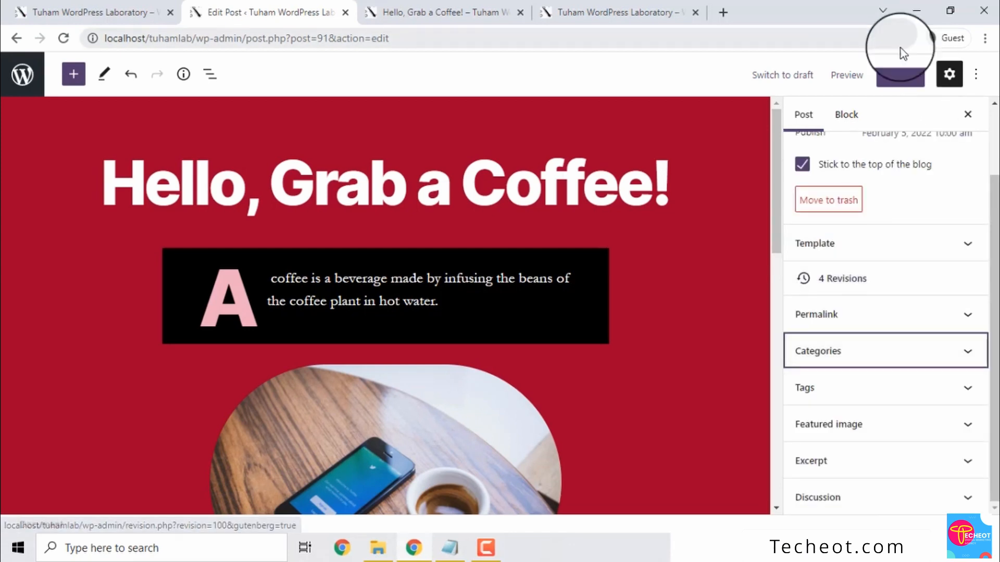
# Update the post and reload the live page to confirm Miscellaneous, February 5 and grab-a-coffee
pyautogui.click(893, 80)
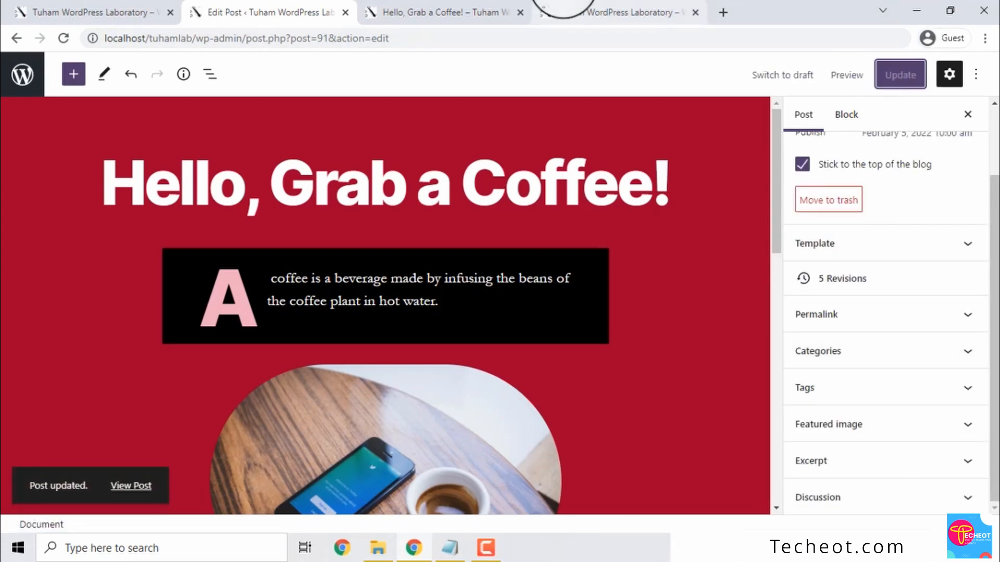
pyautogui.click(573, 12)
pyautogui.click(435, 12)
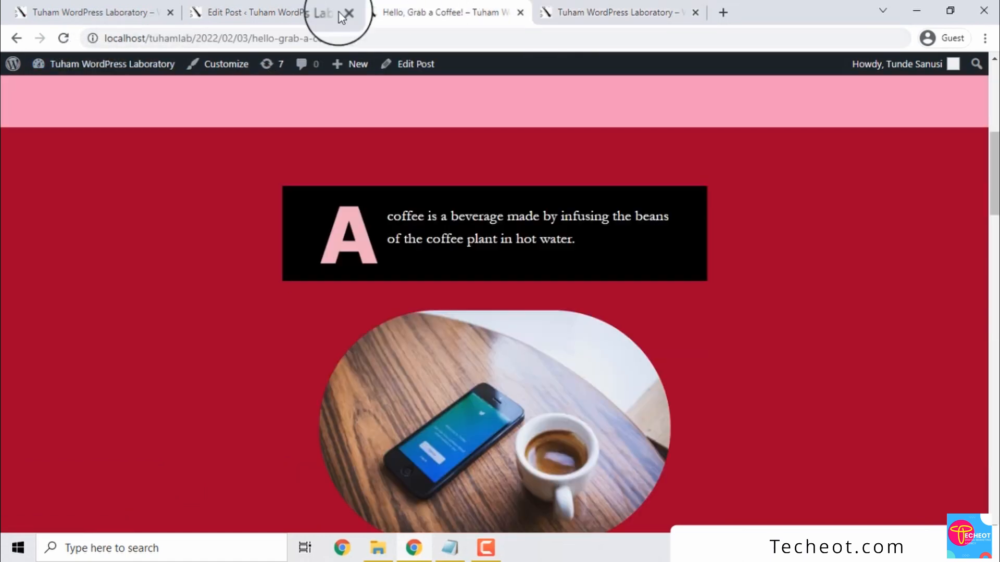
pyautogui.click(63, 38)
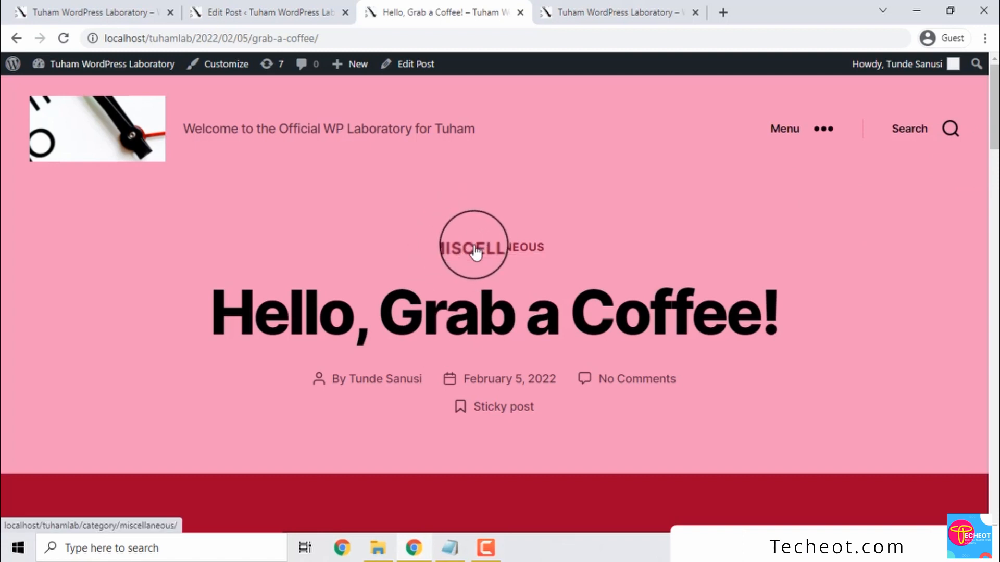
pyautogui.click(266, 13)
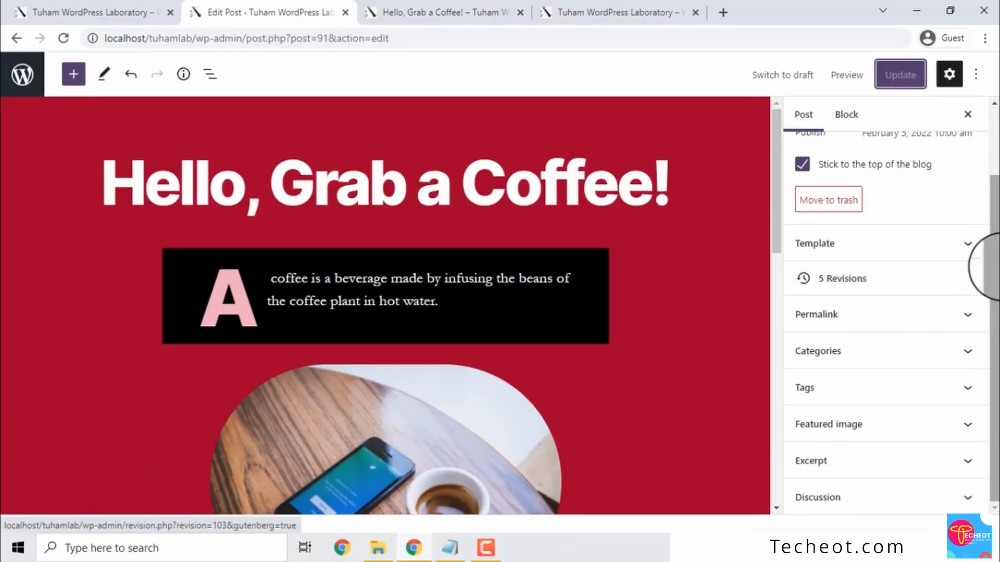
# Set the phone-and-coffee photo as the post's featured image and update the post
pyautogui.click(975, 426)
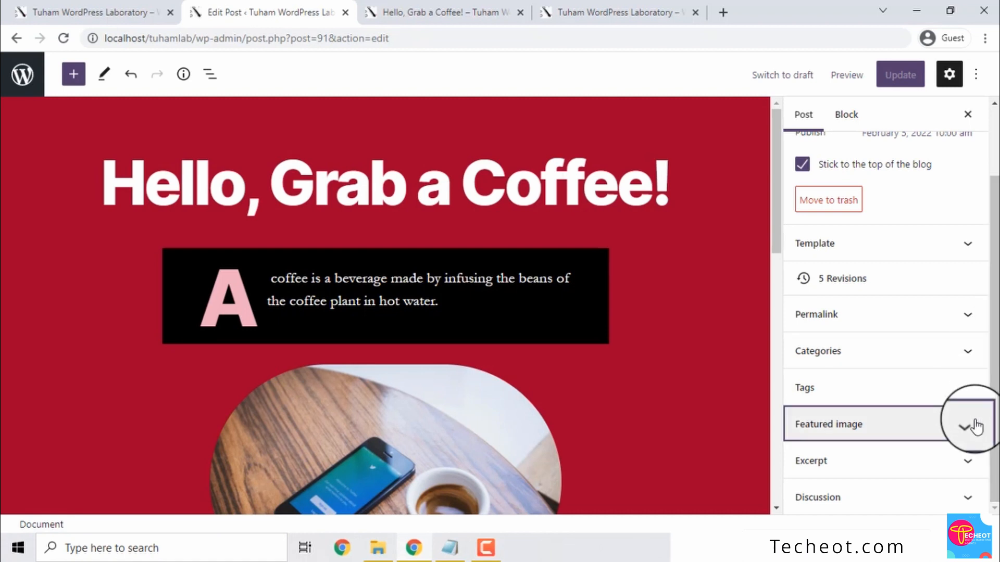
pyautogui.moveTo(995, 345); pyautogui.dragTo(993, 421)
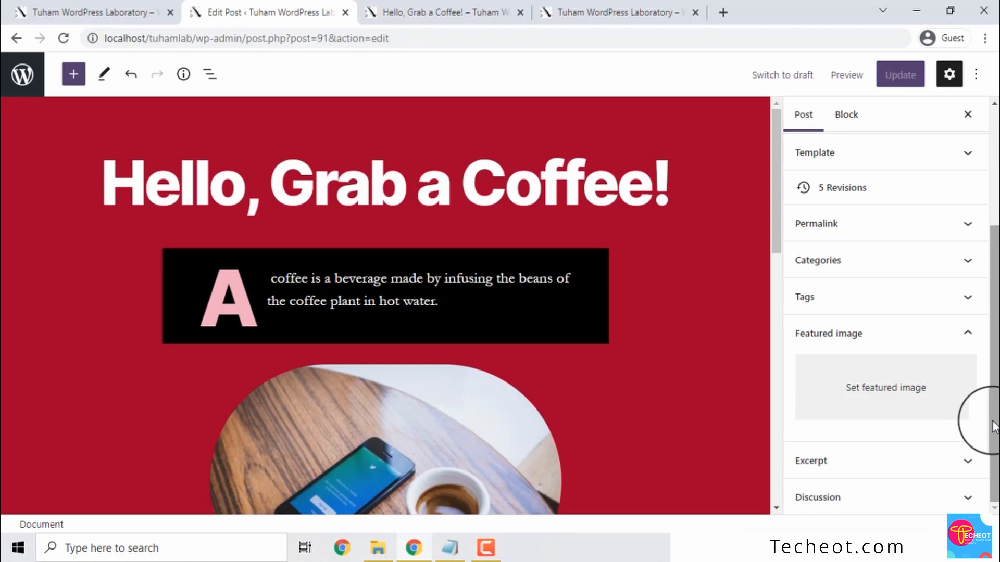
pyautogui.click(855, 388)
pyautogui.click(70, 218)
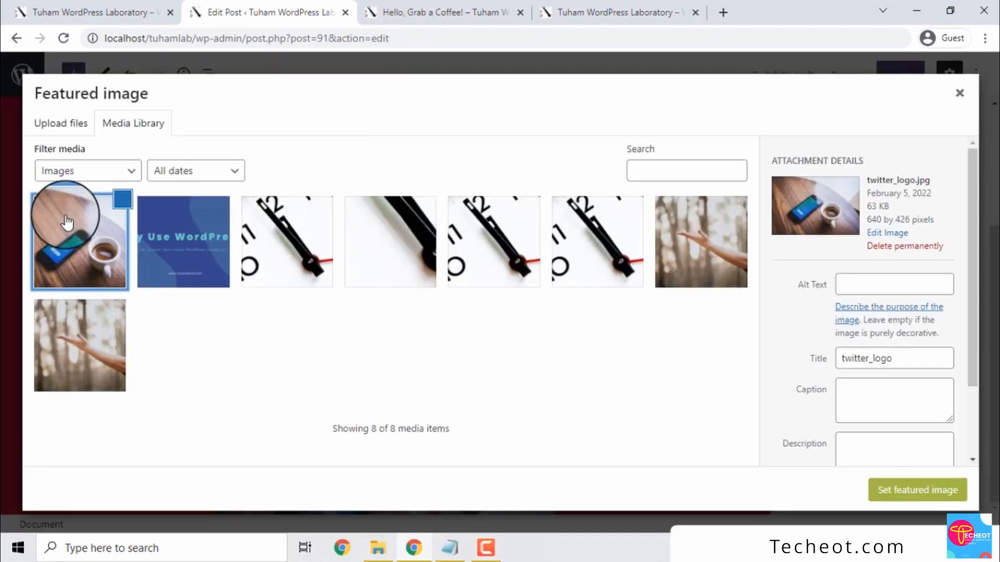
pyautogui.click(67, 223)
pyautogui.click(68, 222)
pyautogui.click(88, 238)
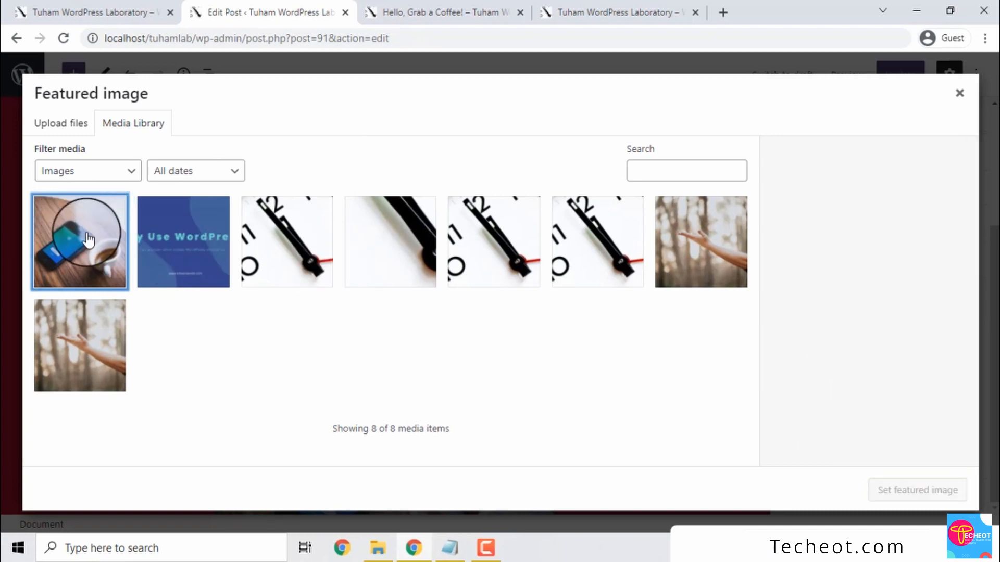
pyautogui.click(87, 238)
pyautogui.click(935, 488)
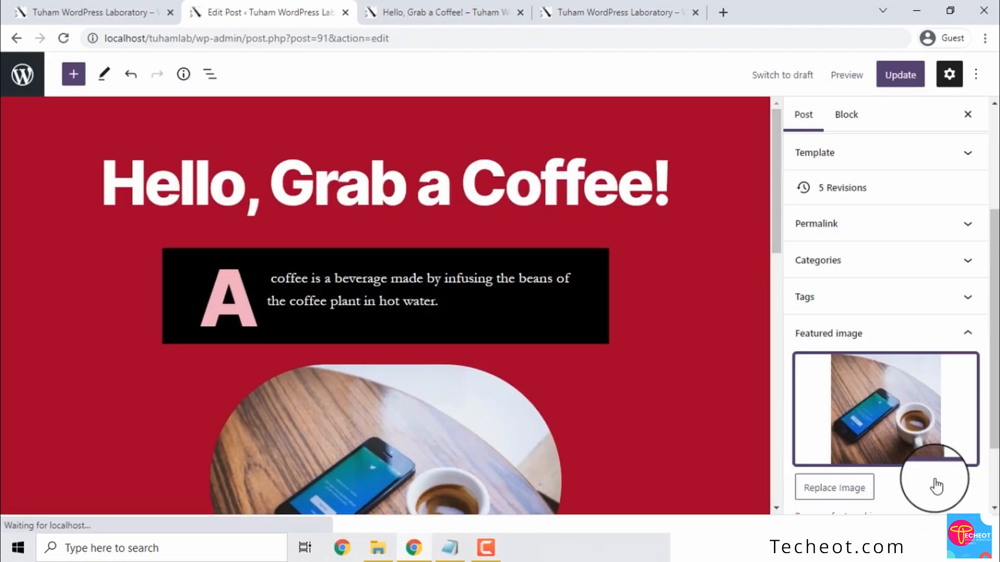
pyautogui.scroll(-2, 982, 365)
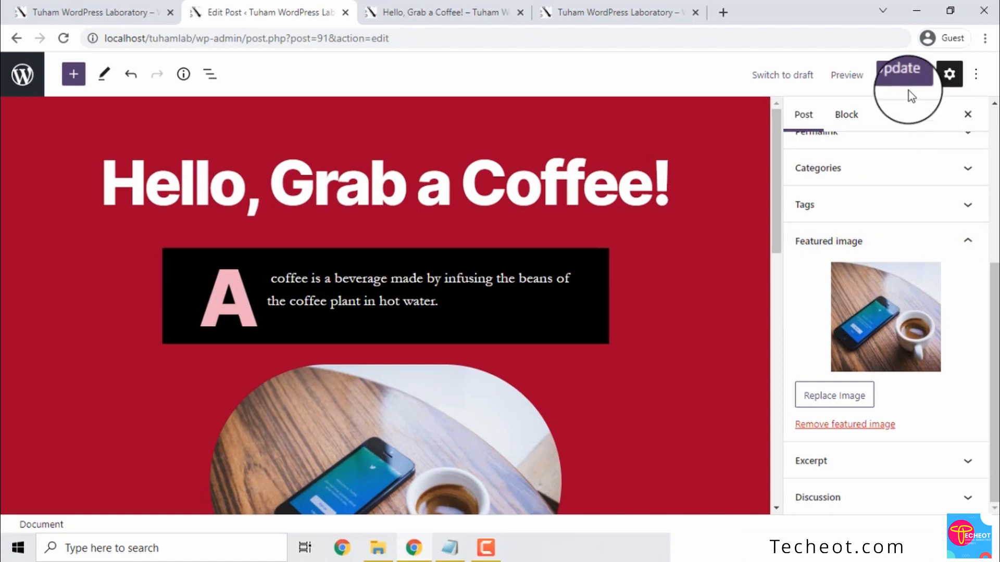
pyautogui.click(900, 78)
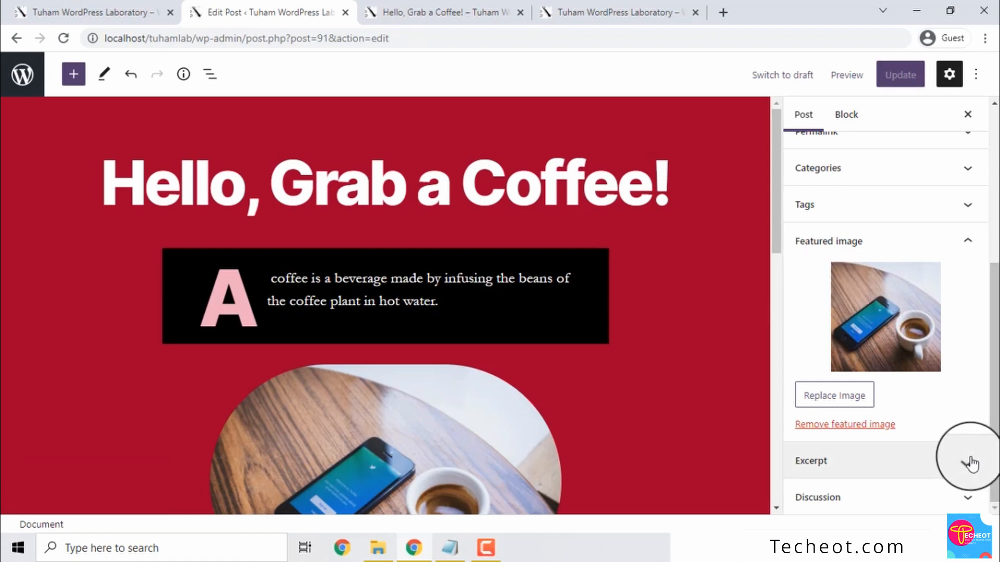
# Show the Discussion options, leaving Allow comments checked, then bring the notes file forward
pyautogui.click(968, 498)
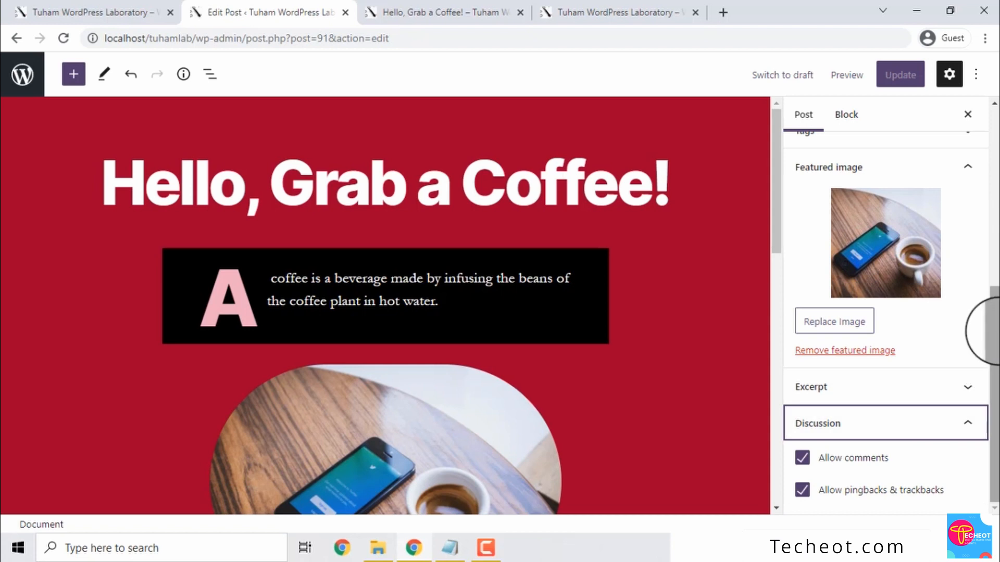
pyautogui.click(802, 458)
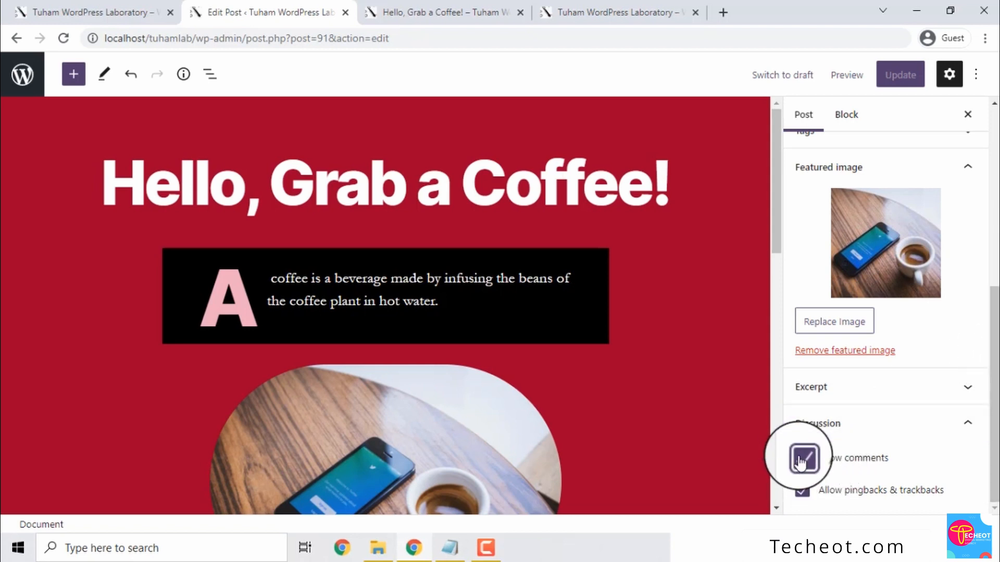
pyautogui.click(801, 461)
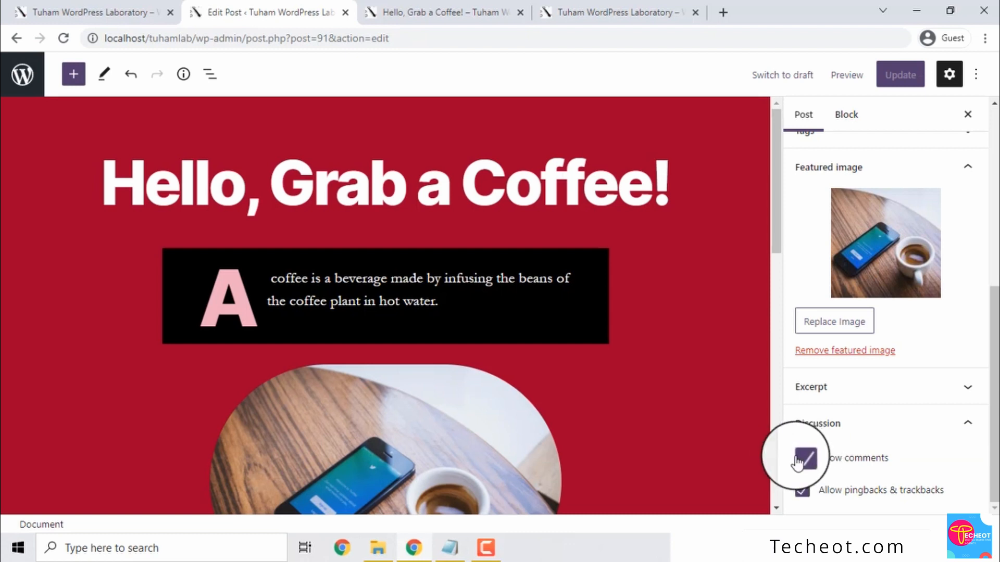
pyautogui.click(798, 460)
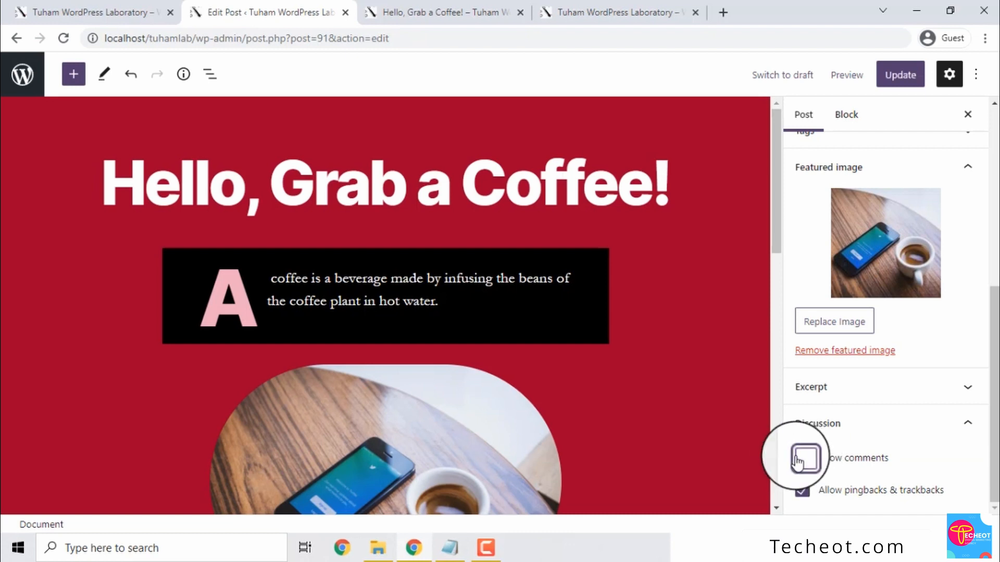
pyautogui.click(797, 461)
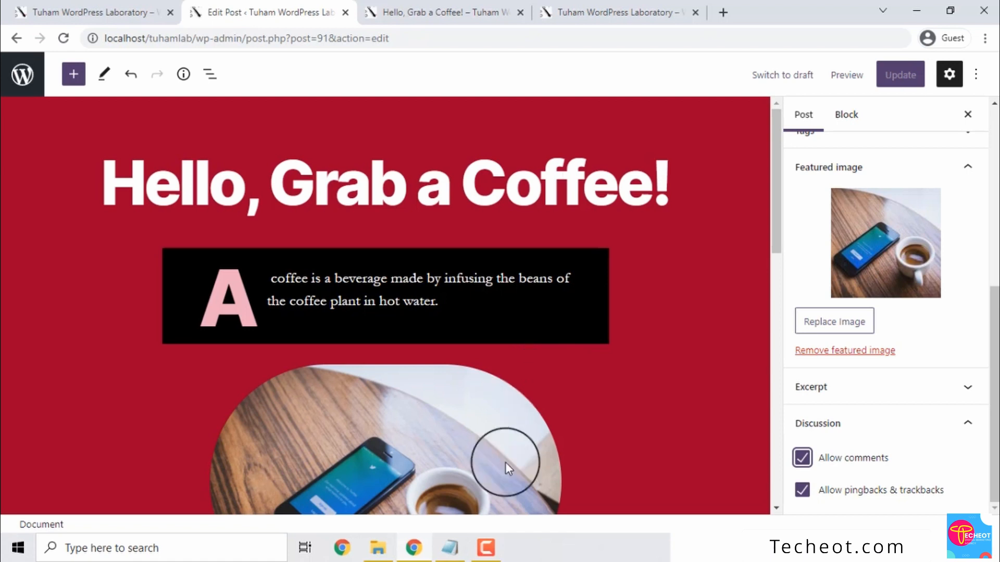
pyautogui.click(450, 548)
# Insert an 'Email -' line with the contact e-mail address above the instructor block
pyautogui.click(596, 322)
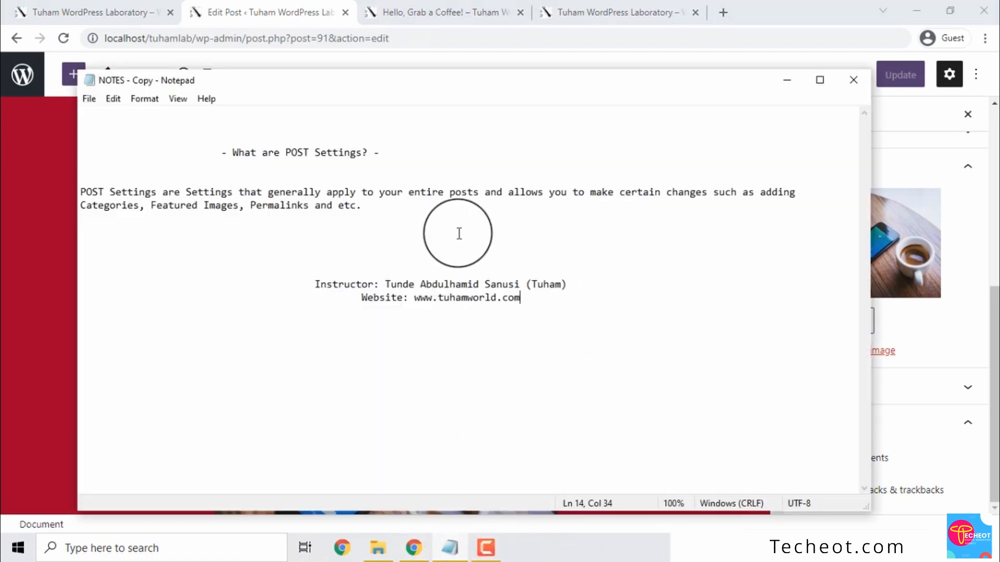
pyautogui.click(458, 232)
pyautogui.press('Return')
pyautogui.write('il ')
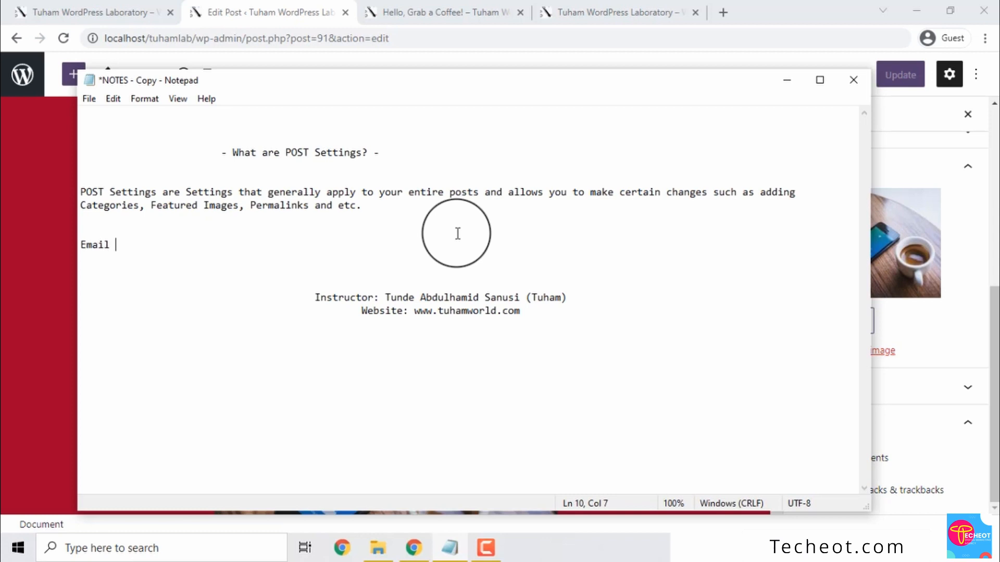
pyautogui.write('D')
pyautogui.press('BackSpace')
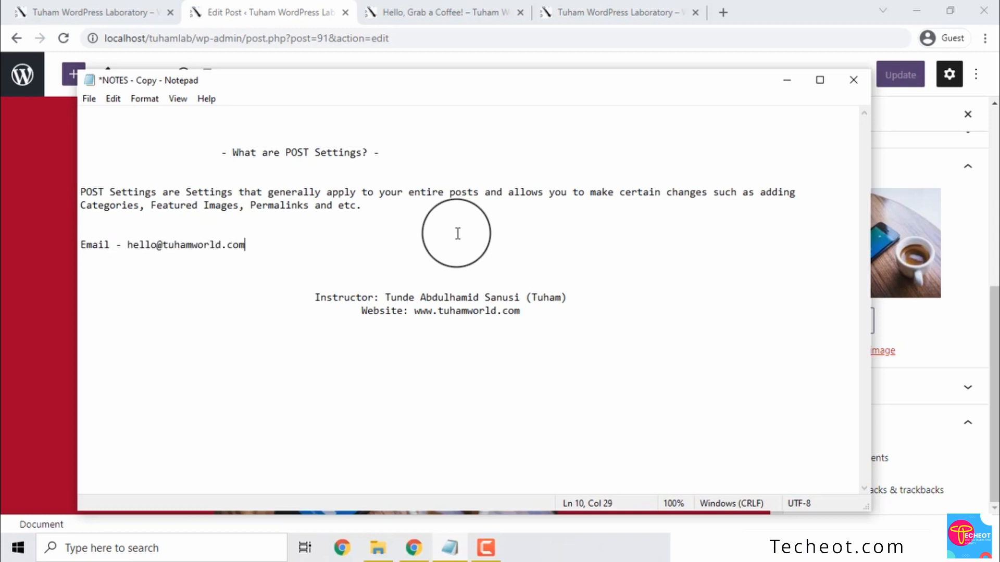